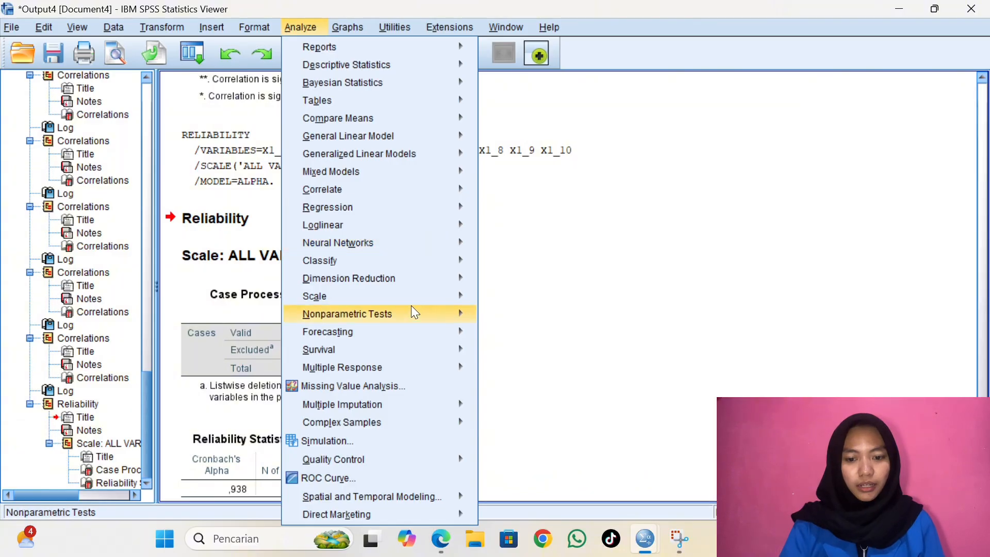
Open Reliability Analysis and remove all the X1 variables from the analysis items
mouse_move(417, 299)
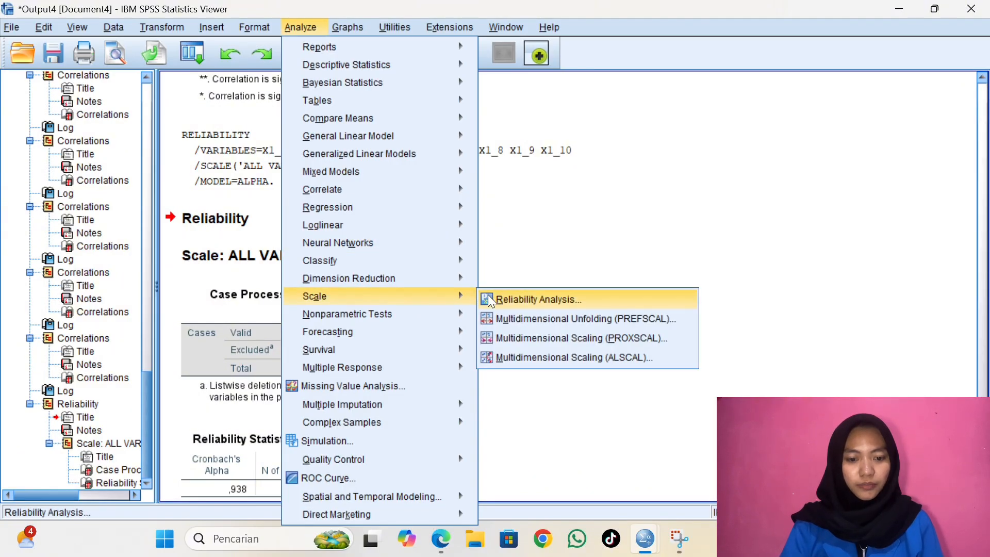
left_click(488, 300)
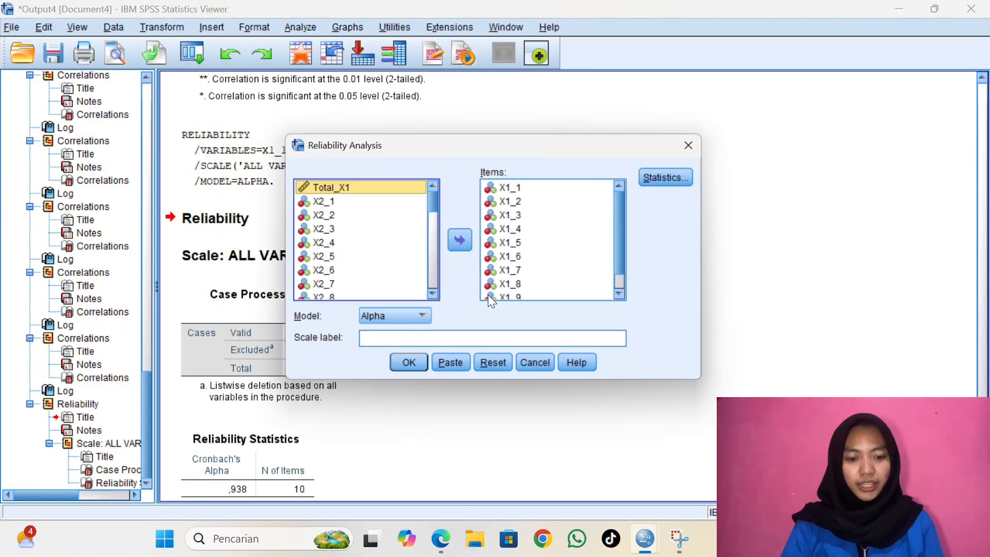
left_click(540, 187)
key("ctrl+a")
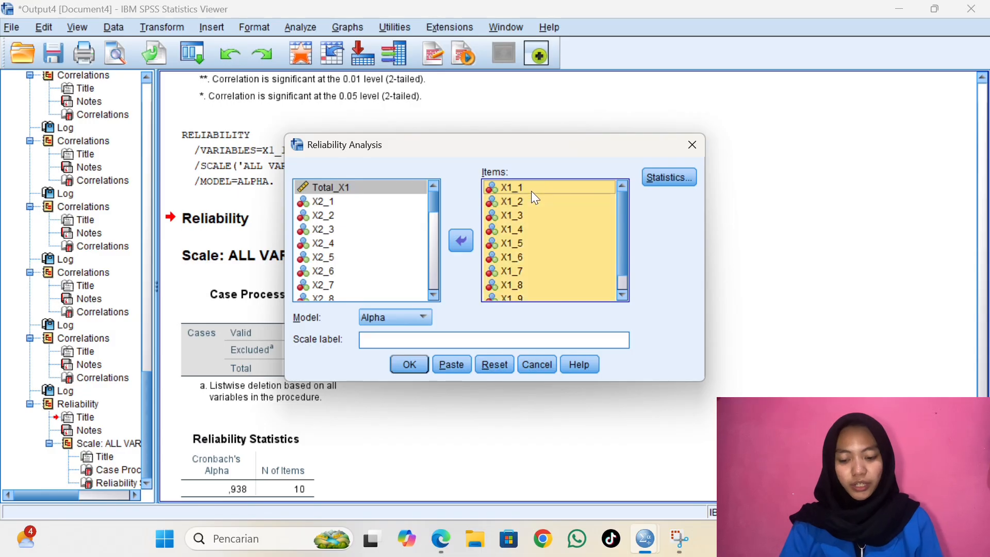
left_click(468, 235)
Add X2_1 through X2_10 as the items and run the reliability analysis with the Alpha model
left_click_drag(432, 199, 432, 218)
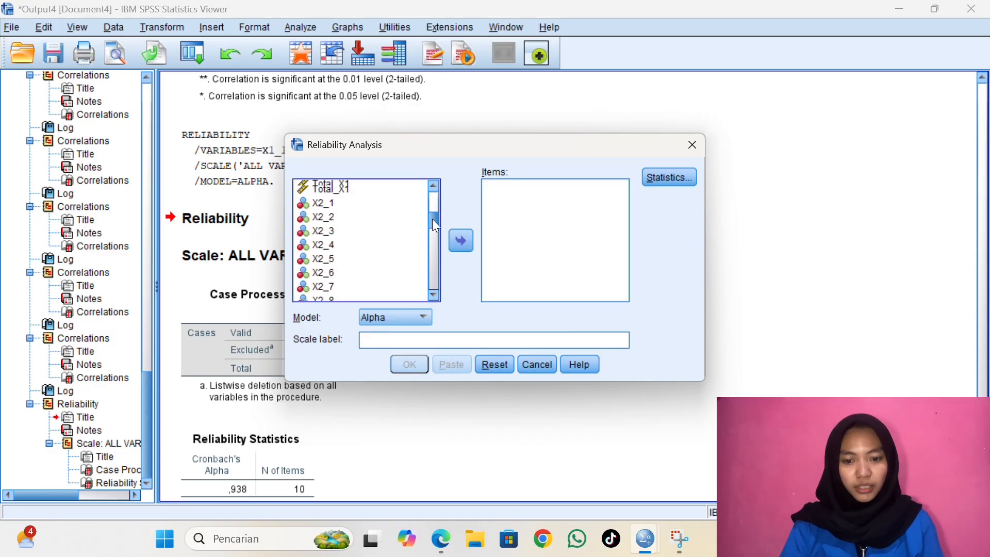
left_click(392, 198)
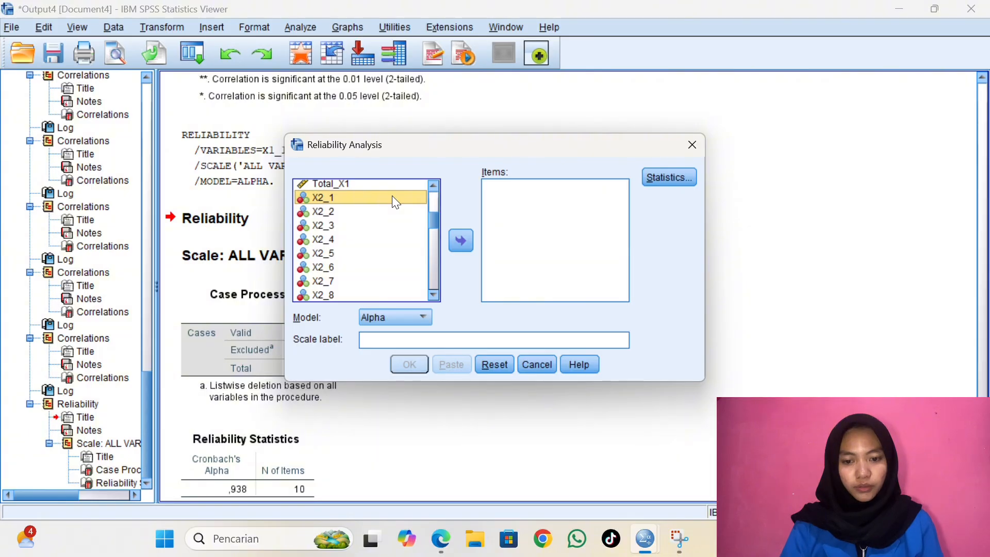
key("shift+Down")
key("shift+Down")
key("shift+Down")
key("shift+Down")
key("shift+Down")
key("shift+Down")
key("shift+Down")
key("shift+Down")
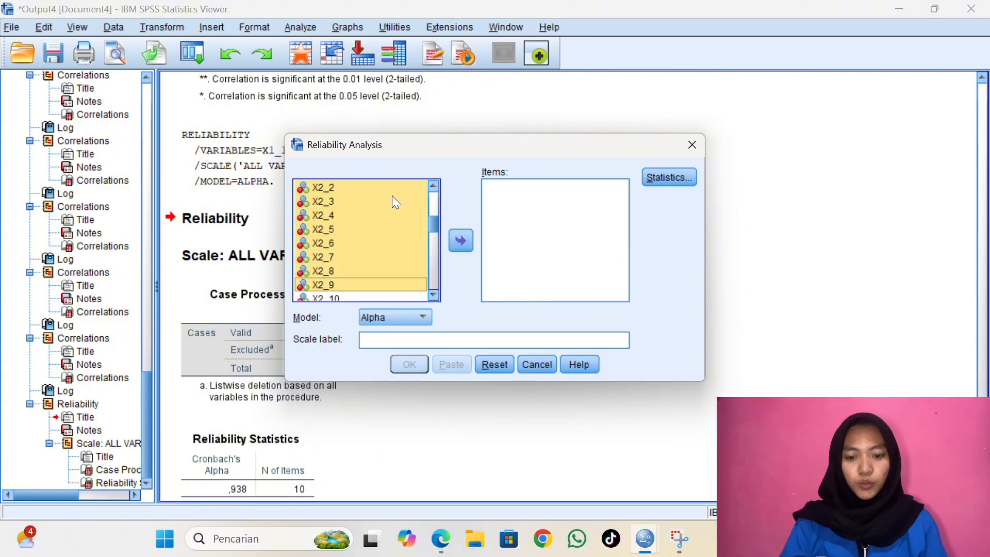
key("shift+Down")
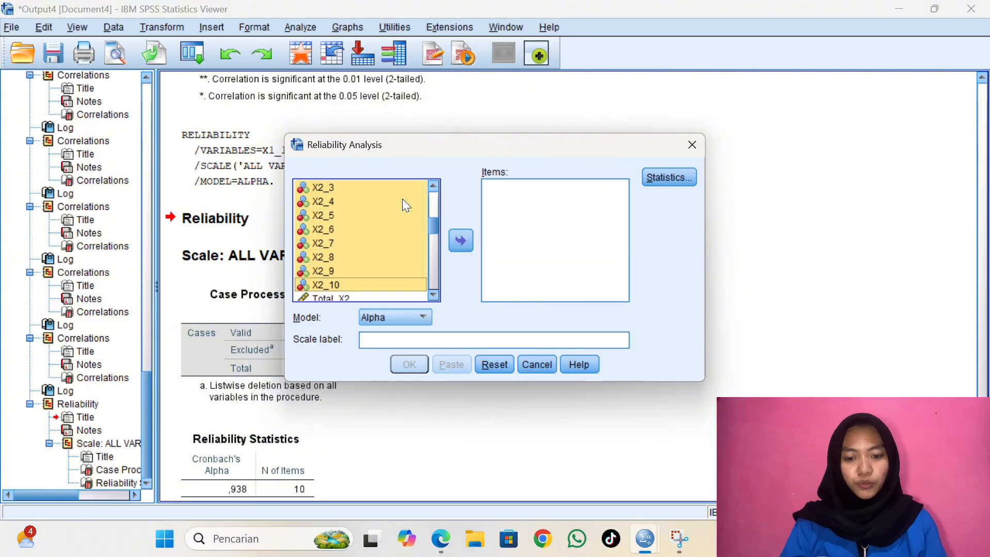
left_click(465, 241)
left_click(403, 366)
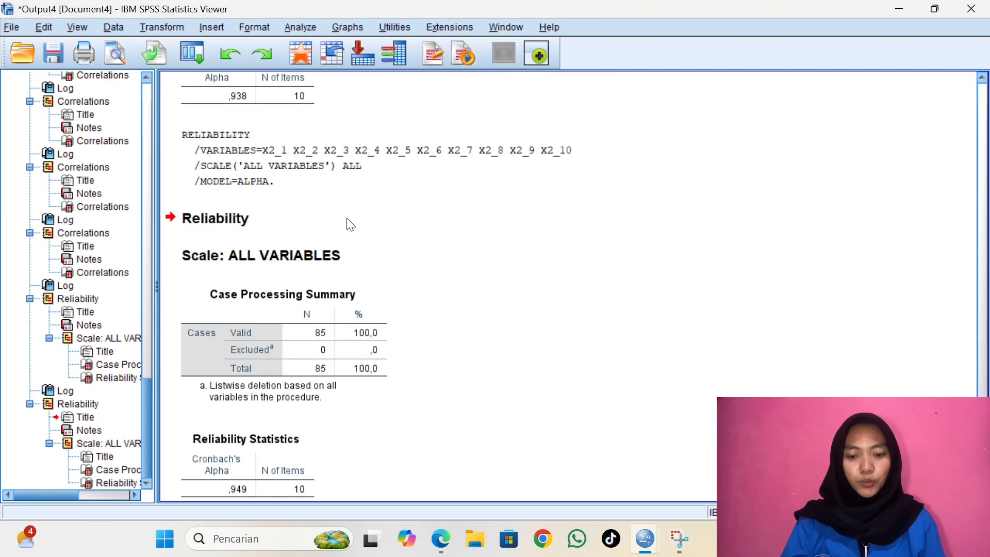
Reopen Reliability Analysis and remove all the X2 variables from the analysis items
left_click(303, 28)
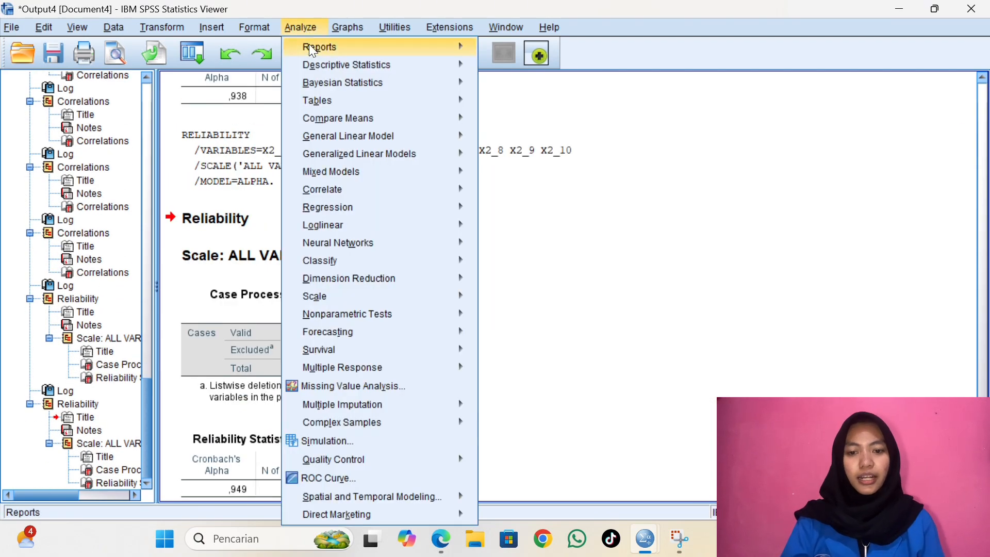
mouse_move(407, 296)
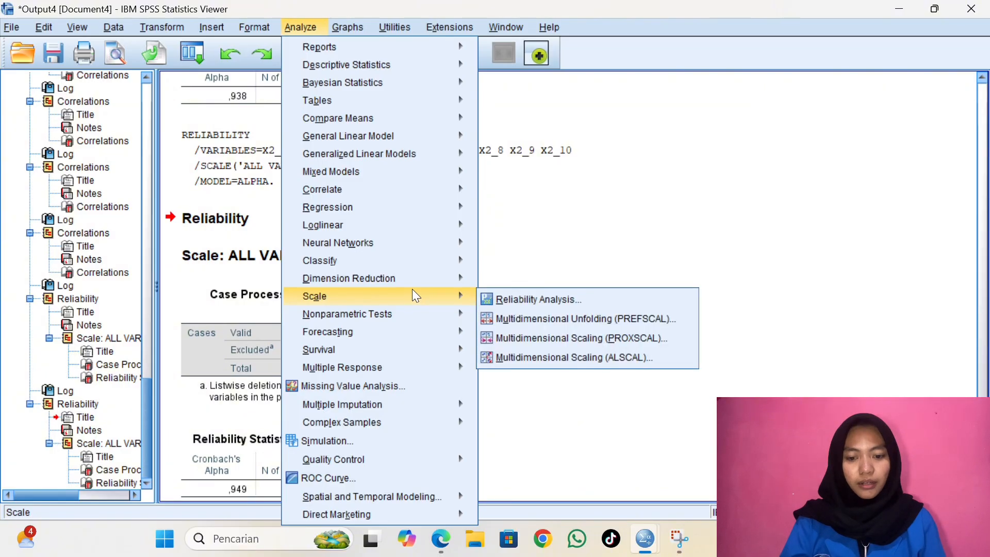
left_click(494, 294)
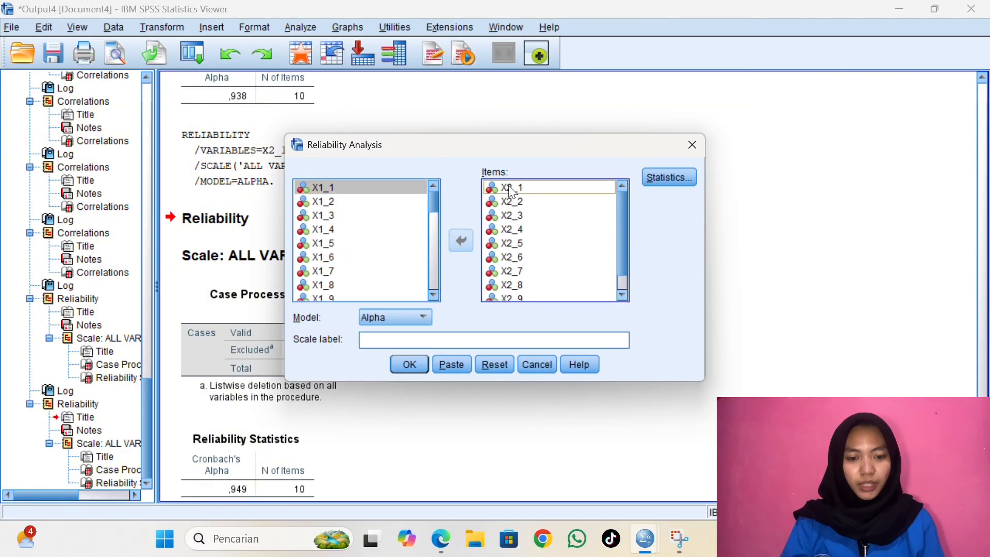
left_click(509, 187)
key("ctrl+a")
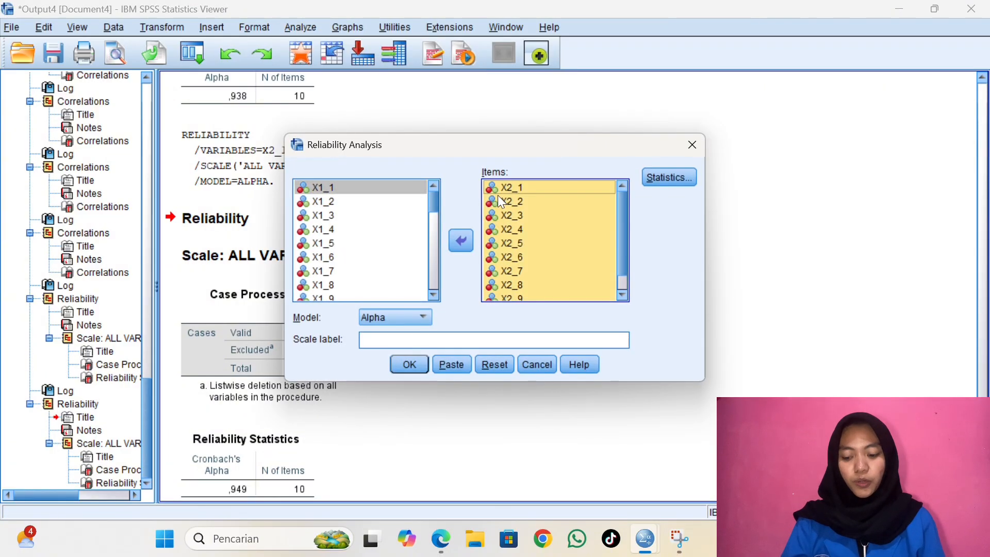
left_click(462, 241)
Add X3_1 through X3_10 as the items and run the reliability analysis with the Alpha model
left_click_drag(435, 209, 430, 237)
left_click(388, 218)
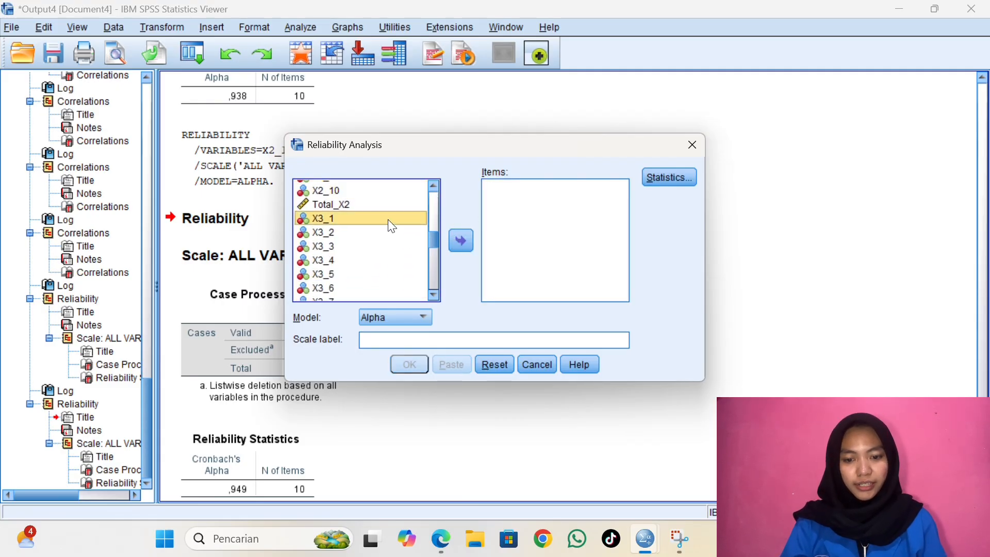
key("shift+Down")
key("shift+Down")
key("shift+Down")
key("shift+Down")
key("shift+Down")
key("shift+Down")
key("shift+Down")
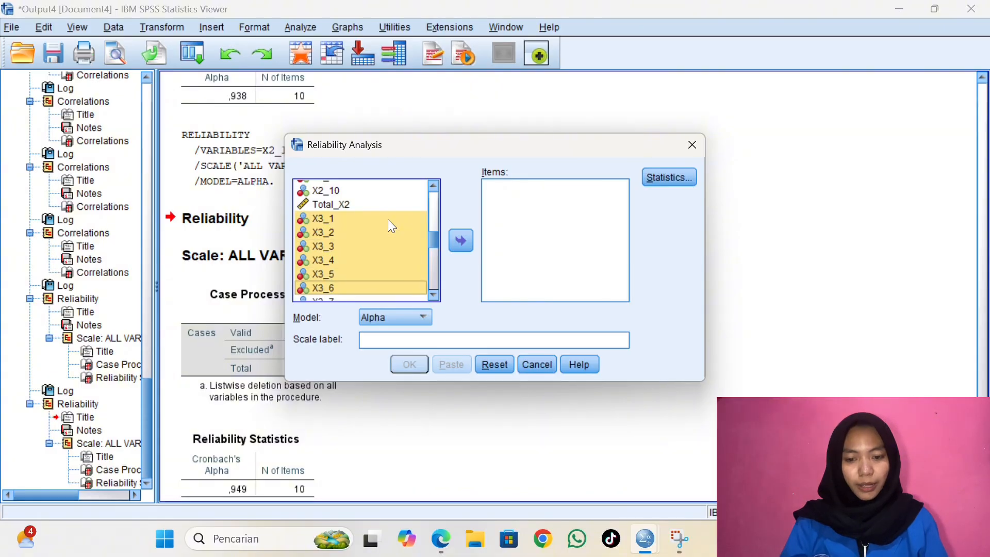
key("shift+Down")
key("shift+Down")
left_click(462, 241)
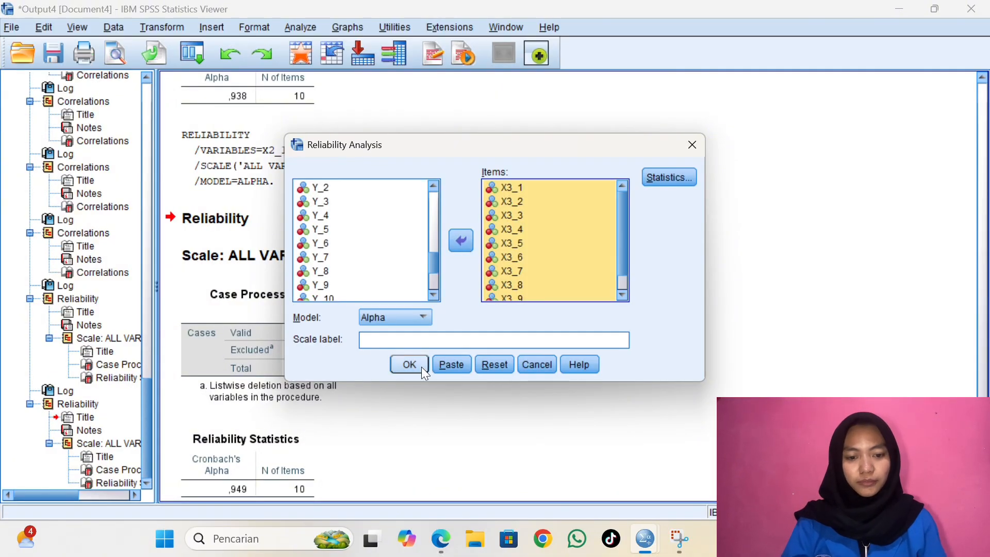
left_click(420, 366)
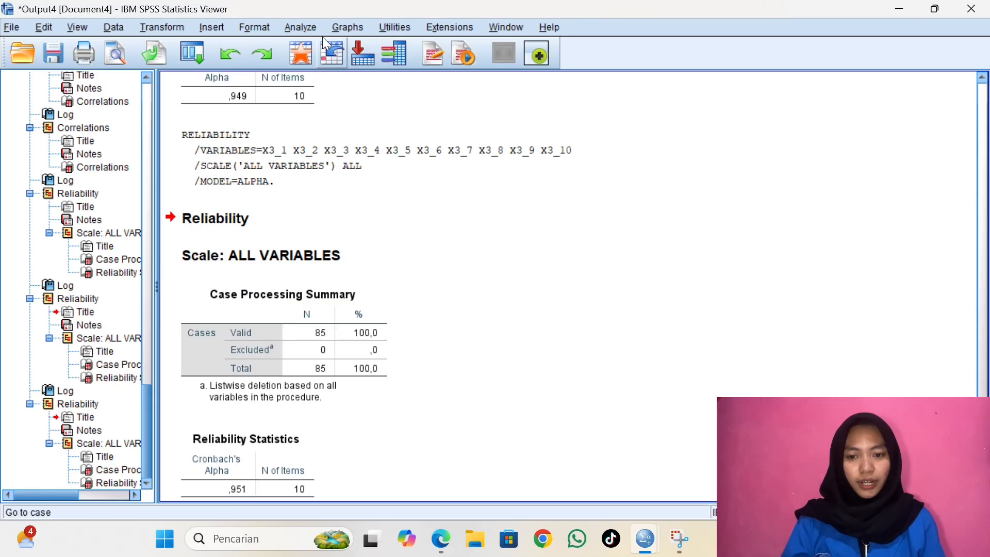
Reopen Reliability Analysis and remove all the X3 variables from the analysis items
left_click(304, 24)
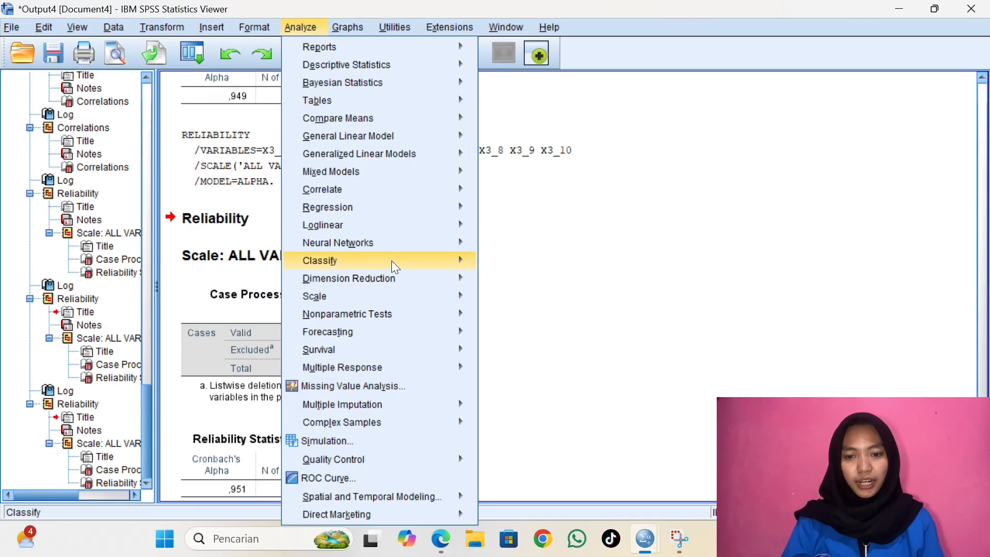
mouse_move(409, 294)
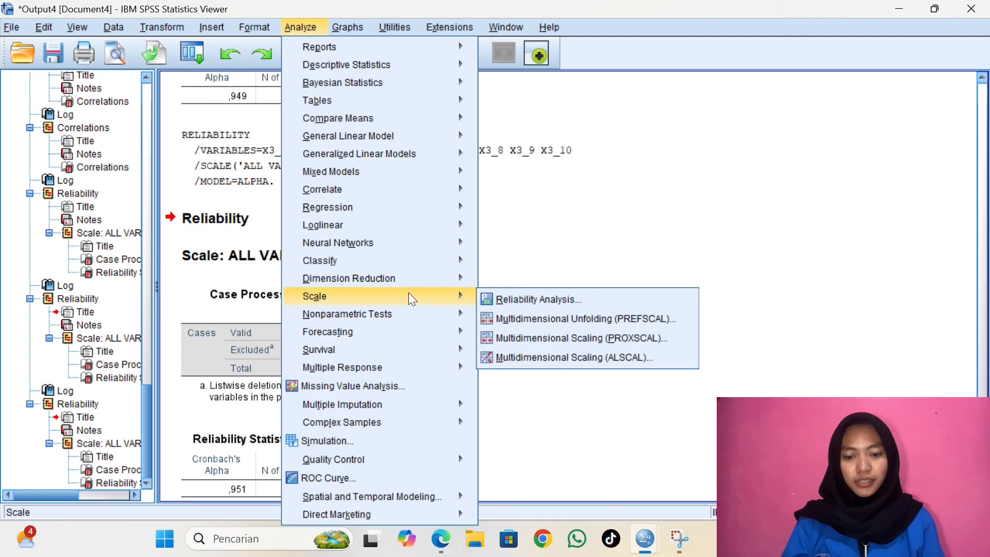
left_click(501, 295)
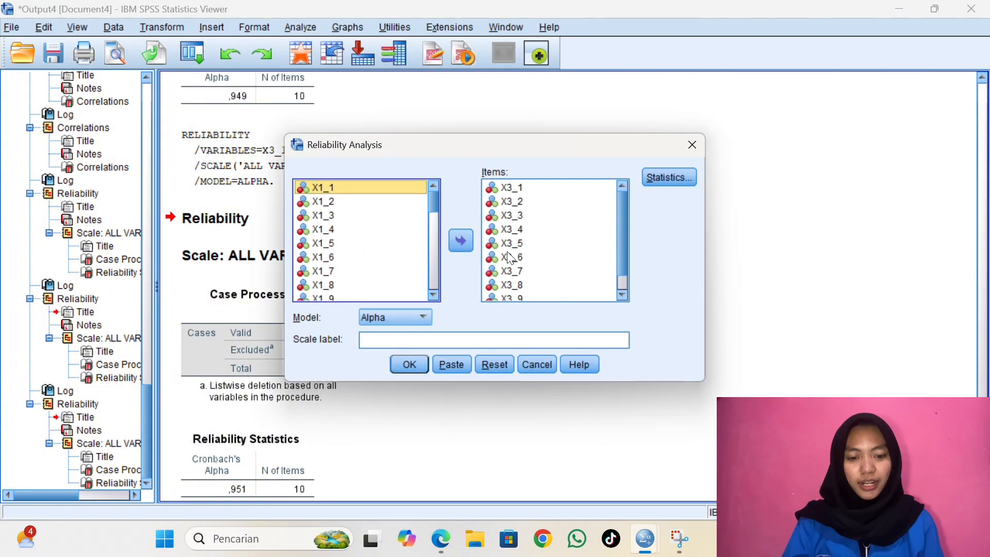
left_click(520, 188)
key("ctrl+a")
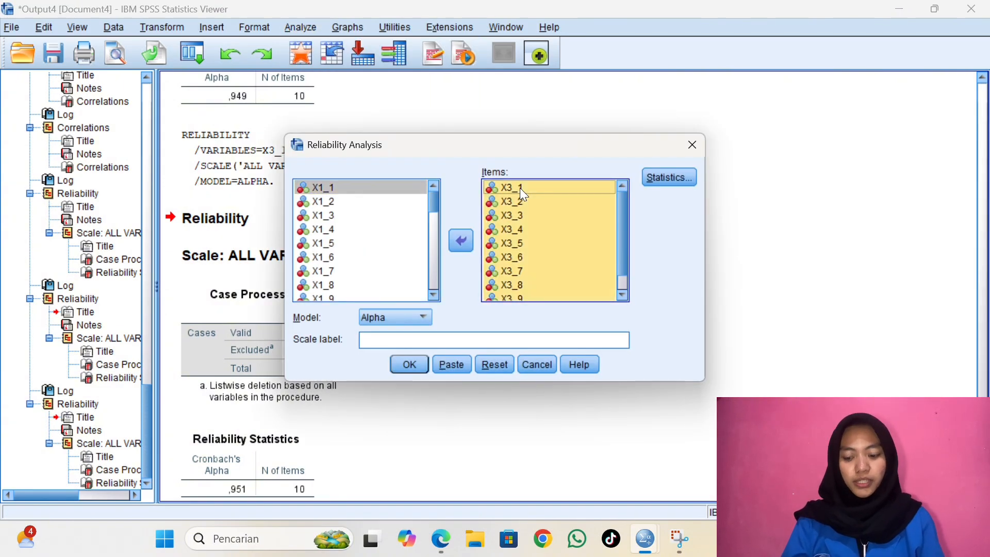
left_click(462, 241)
Add Y_1 through Y_10 as the items and run the reliability analysis with the Alpha model
scroll(435, 233, "down", 1)
left_click_drag(435, 234, 435, 265)
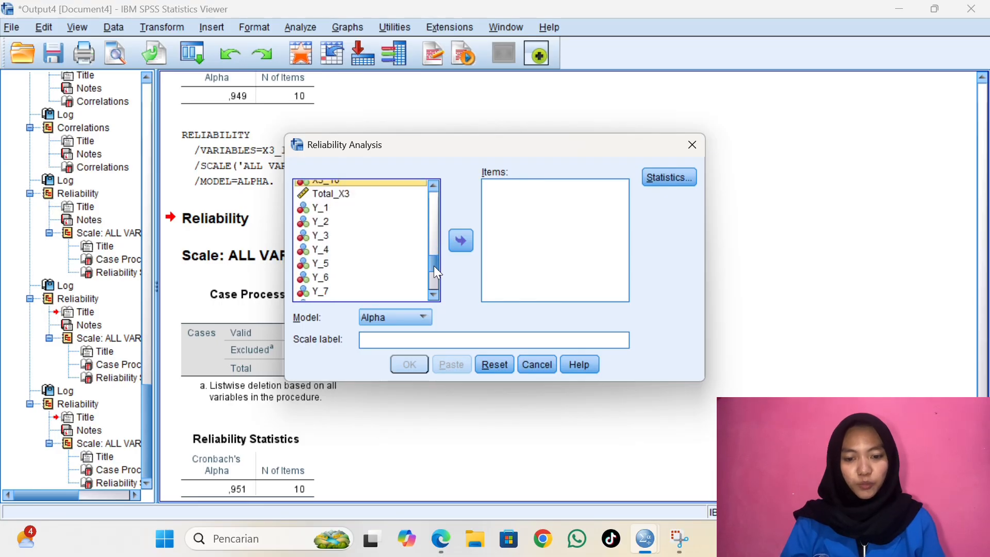
left_click(408, 212)
key("shift+Down")
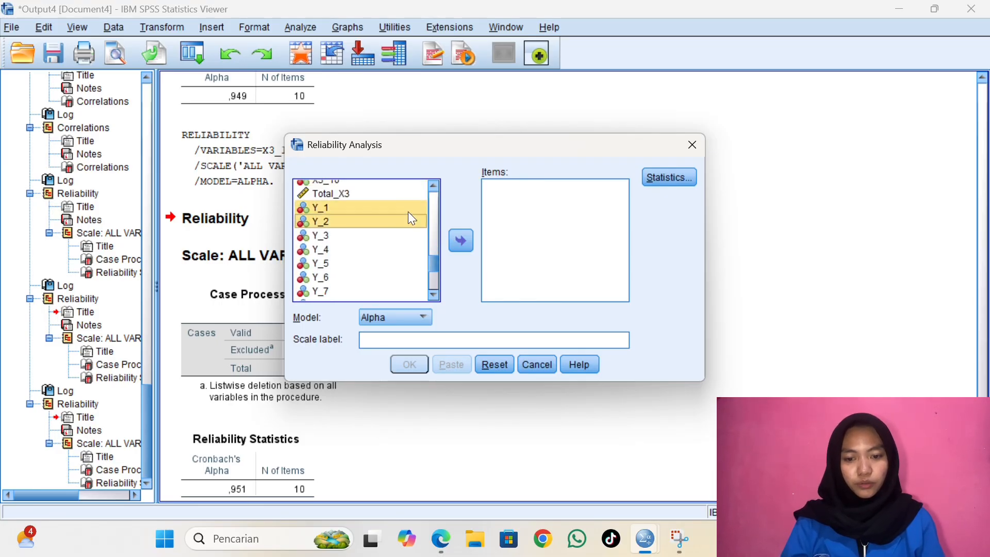
key("shift+Down")
key("shift+Down")
key("shift+Down")
key("shift+Down")
key("shift+Down")
key("shift+Down")
key("shift+Down")
key("shift+Down")
left_click(462, 241)
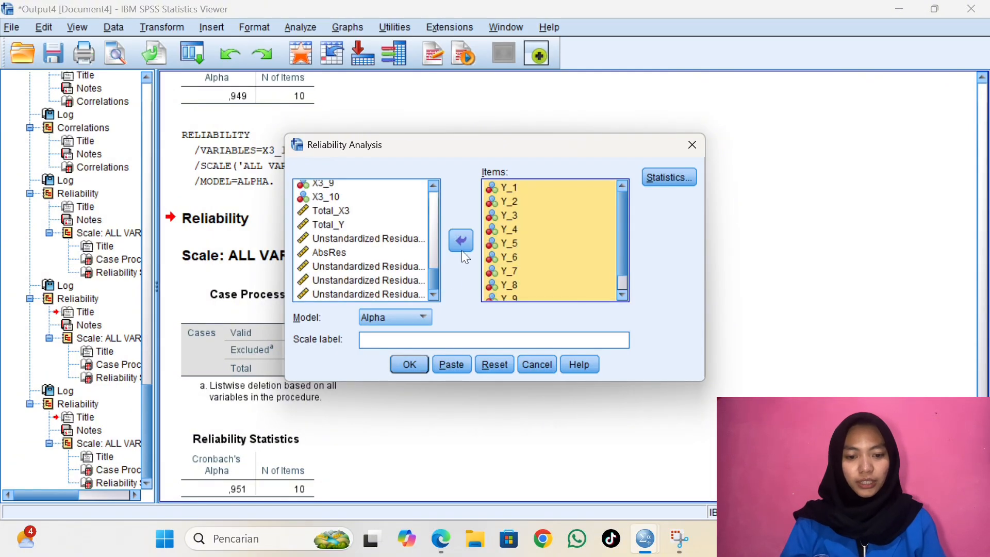
left_click(417, 364)
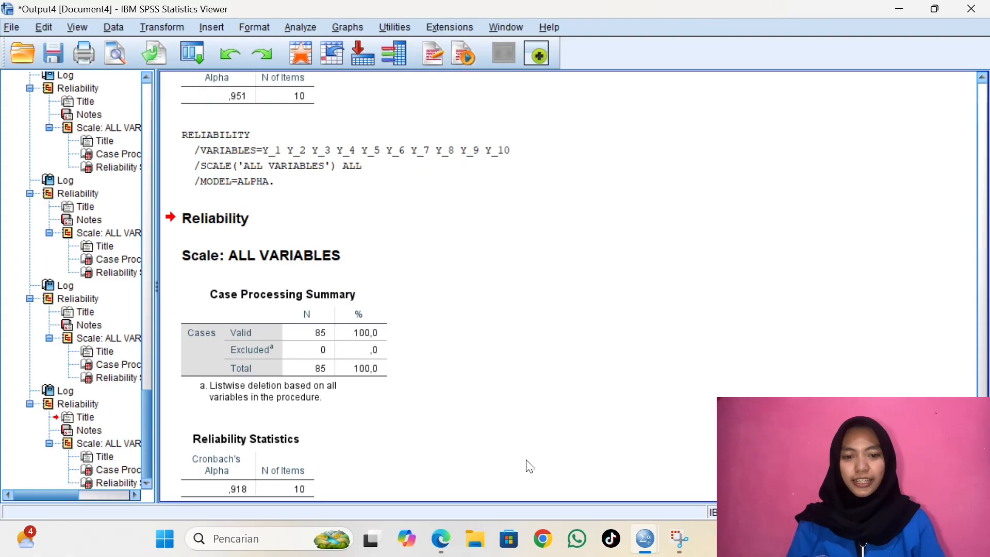
left_click(441, 538)
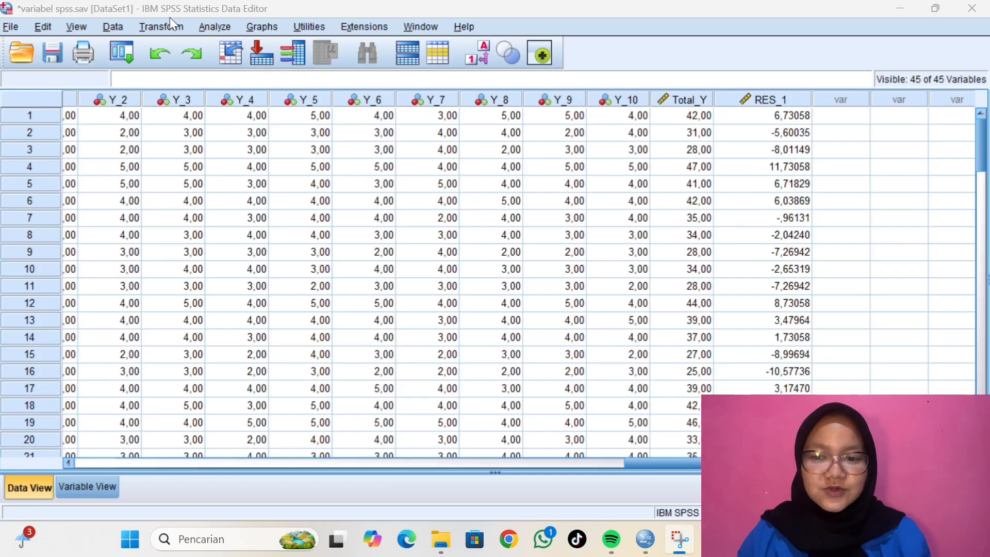
Open Compute Variable for the dataset and name the target variable AbsRes
left_click(161, 23)
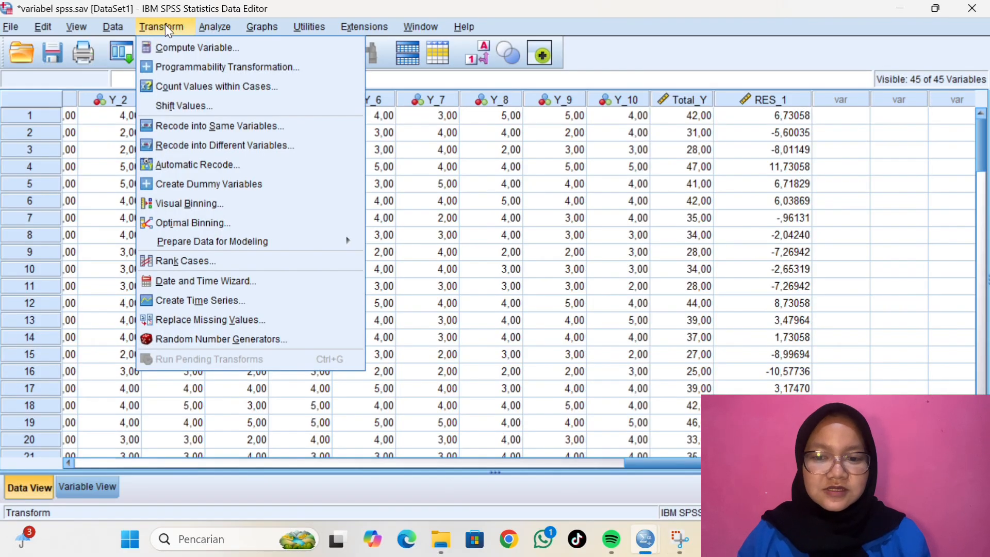
left_click(180, 43)
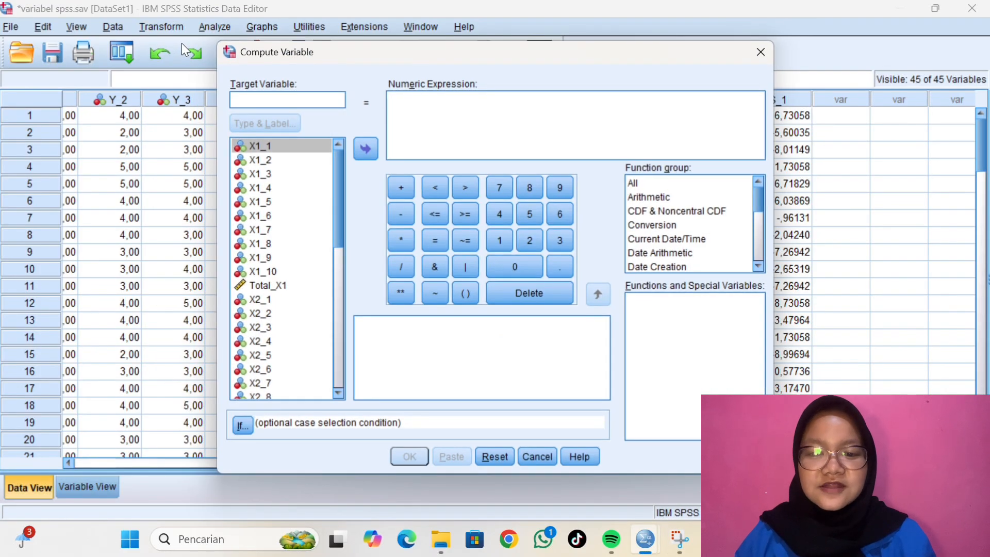
left_click(250, 99)
type("Absres")
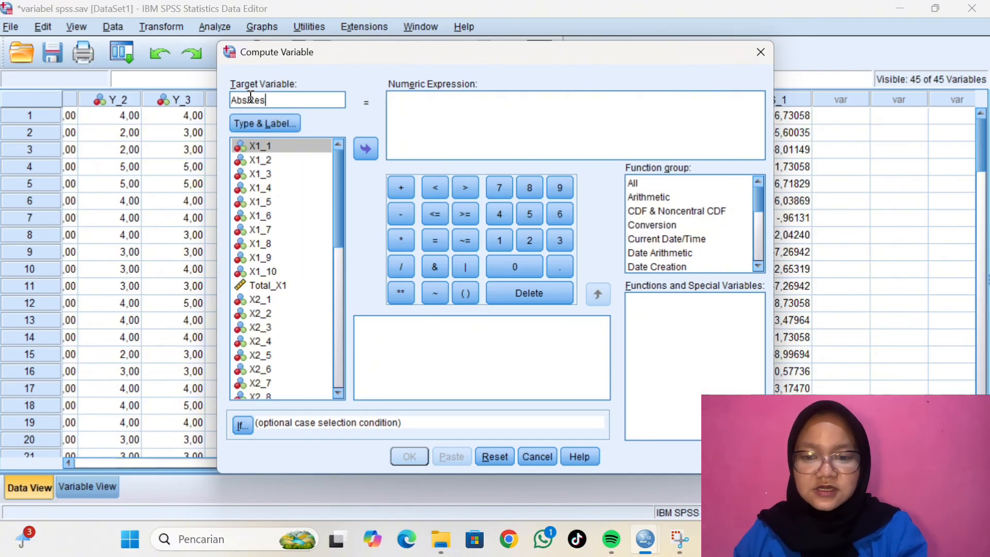
Enter Abs(Res_1) as the numeric expression, choose the function group All, and compute the variable
left_click(409, 112)
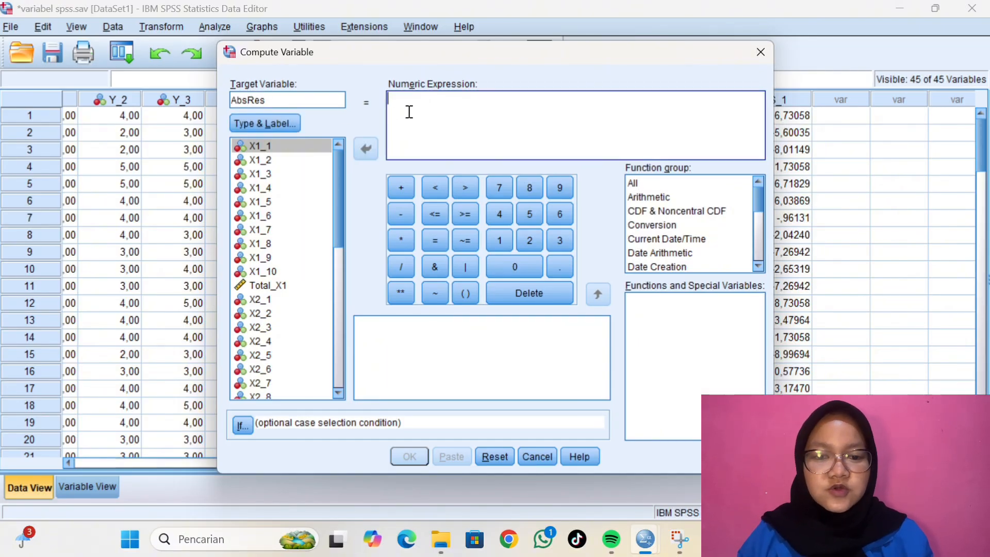
type("Abs")
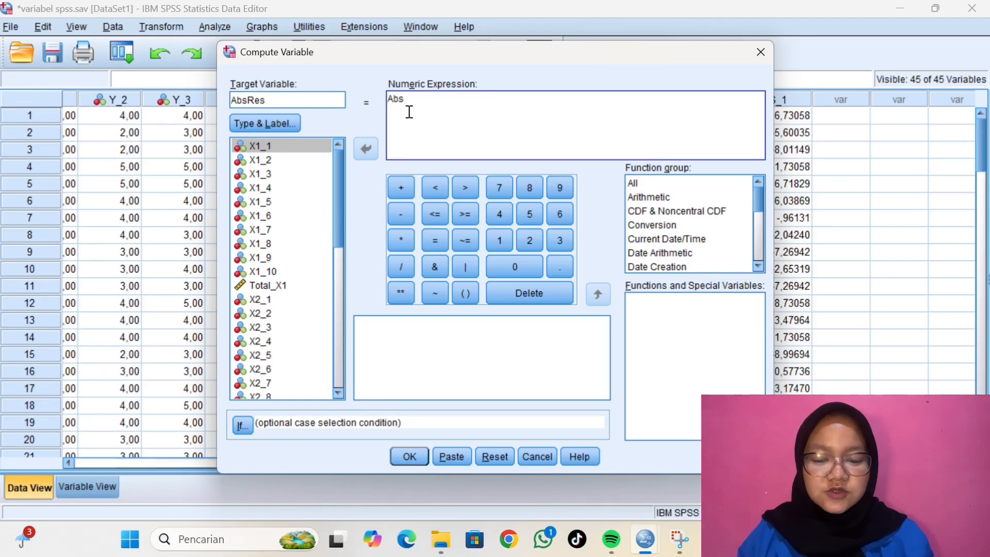
type("(Res_1")
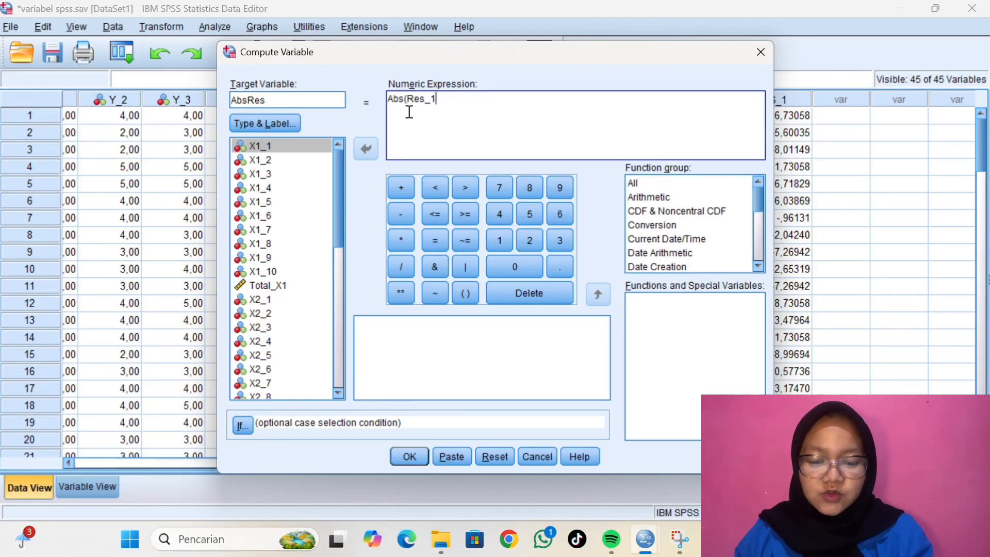
type(")")
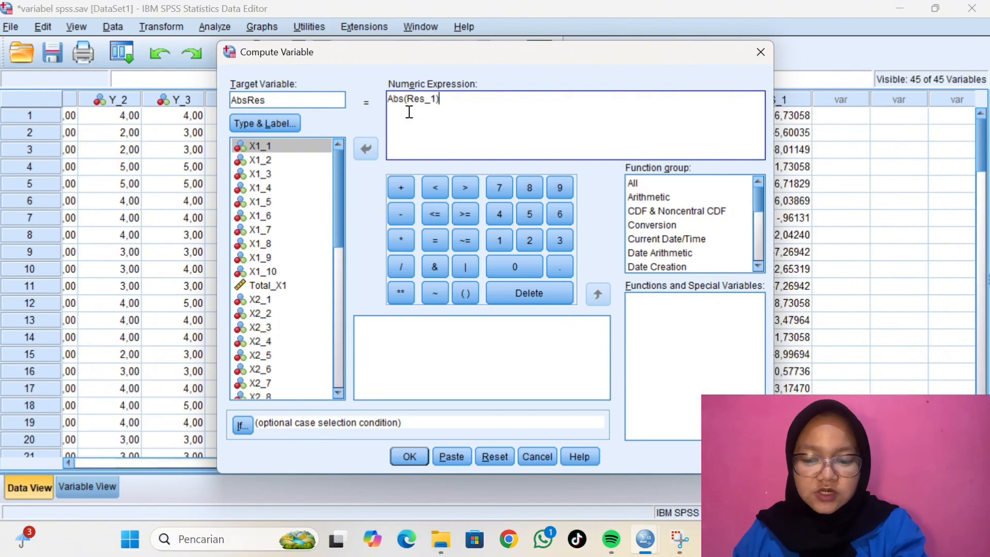
left_click(694, 187)
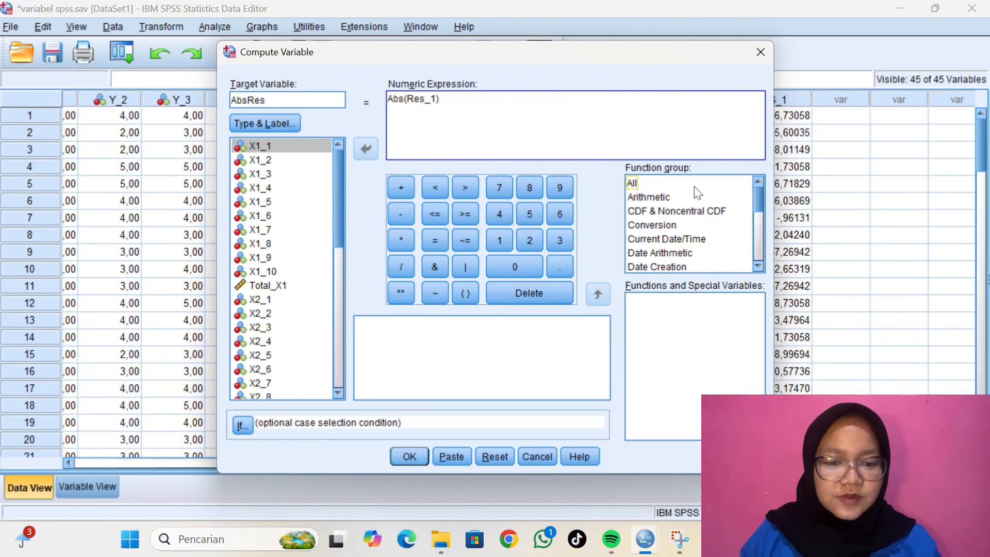
left_click(397, 452)
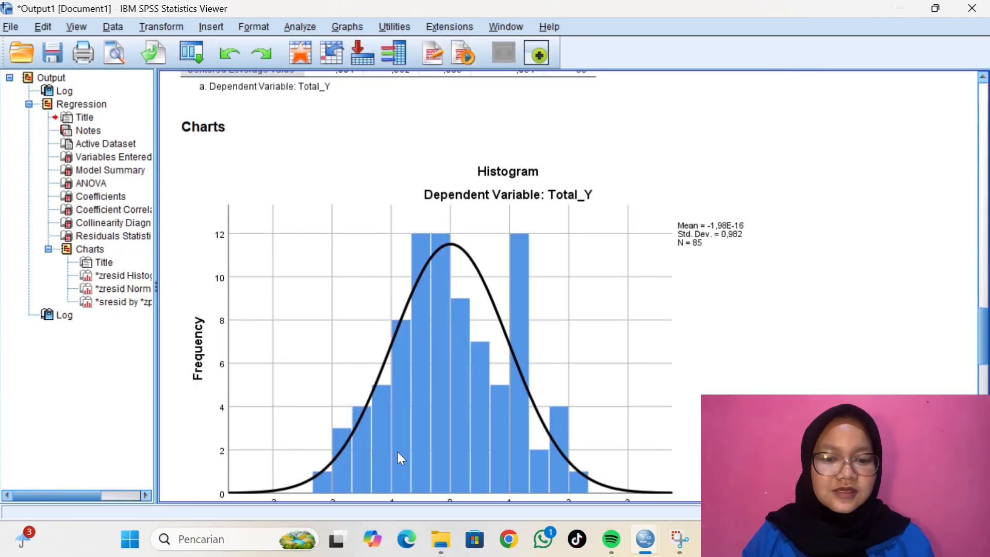
scroll(903, 264, "down", 3)
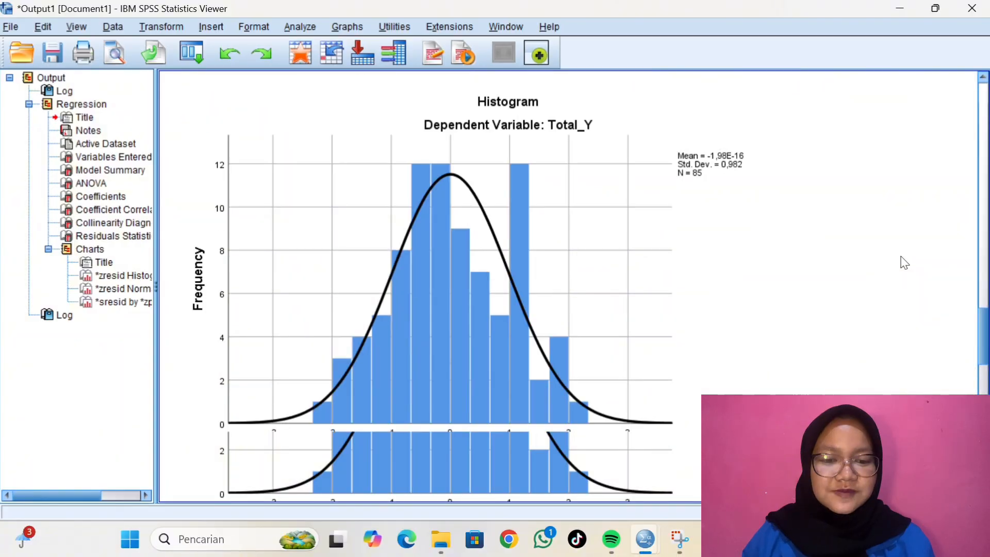
scroll(901, 262, "down", 3)
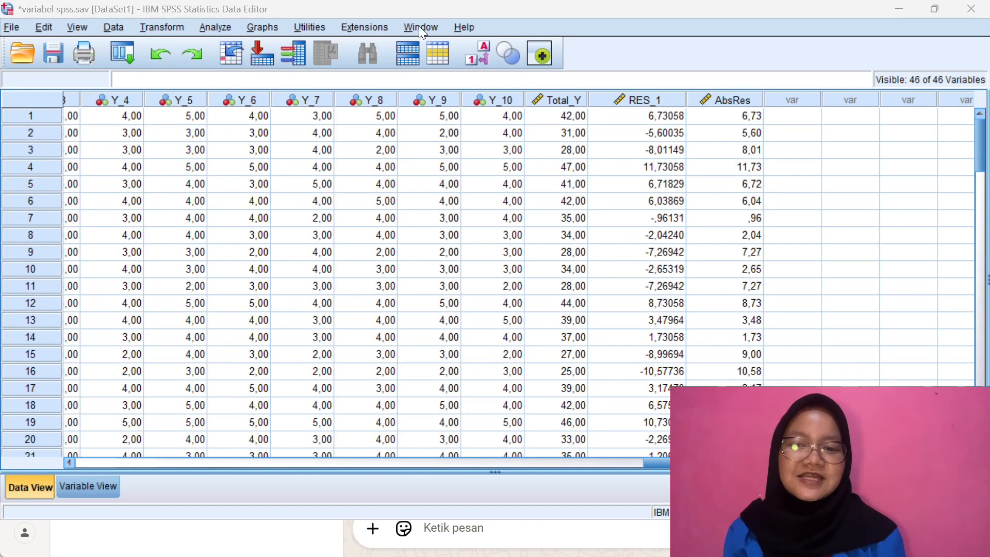
Run the legacy nonparametric 1-Sample K-S test with AbsRes as the test variable and Normal as the test distribution
left_click(215, 28)
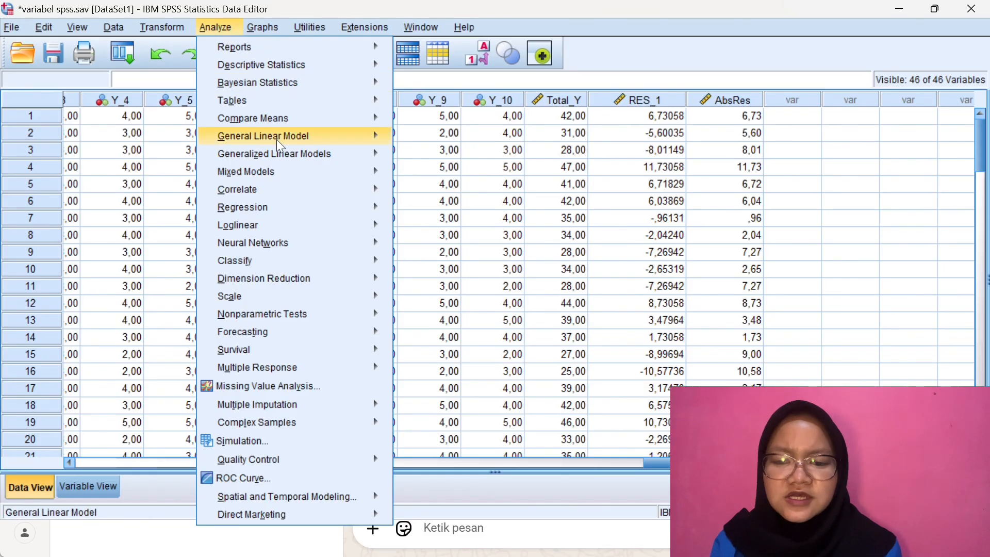
mouse_move(314, 316)
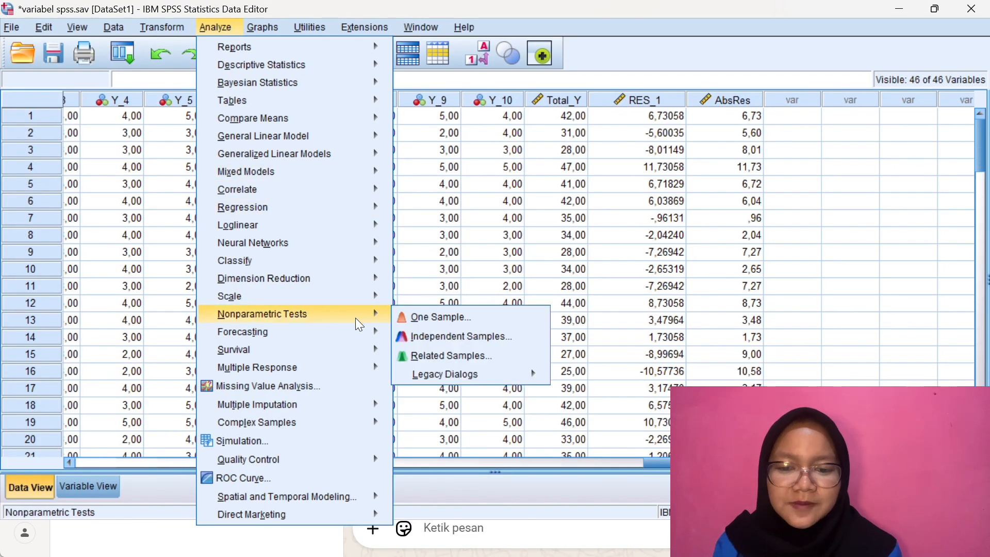
mouse_move(444, 372)
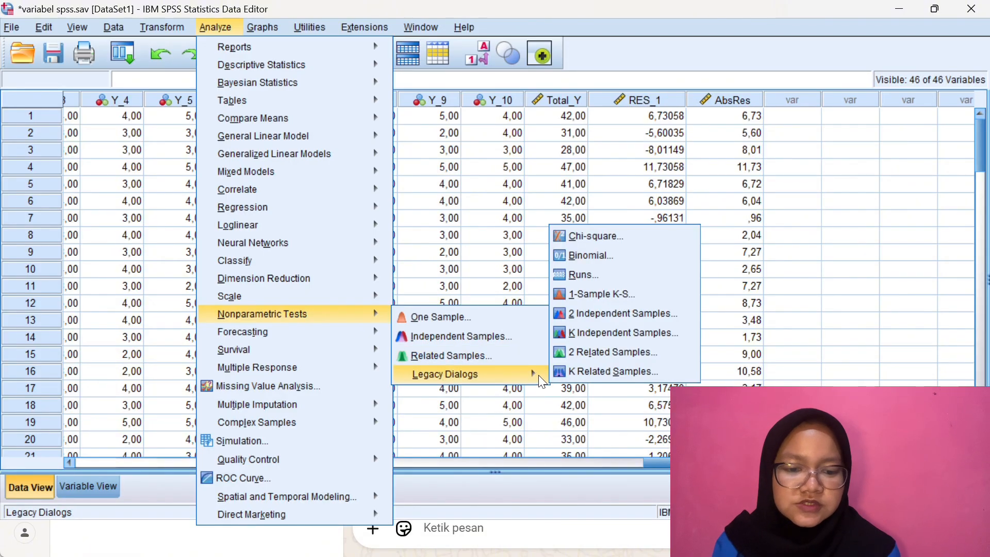
left_click(608, 301)
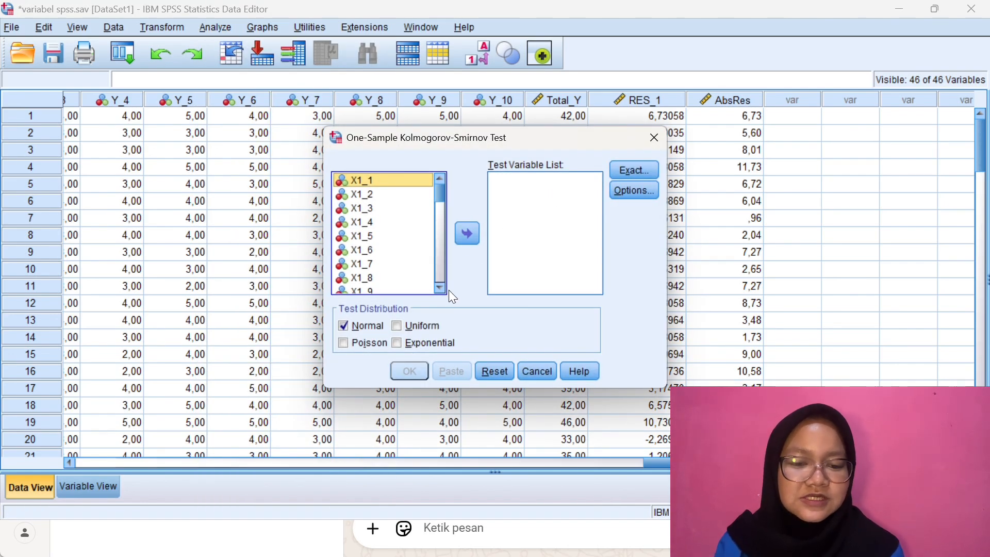
scroll(440, 289, "down", 10)
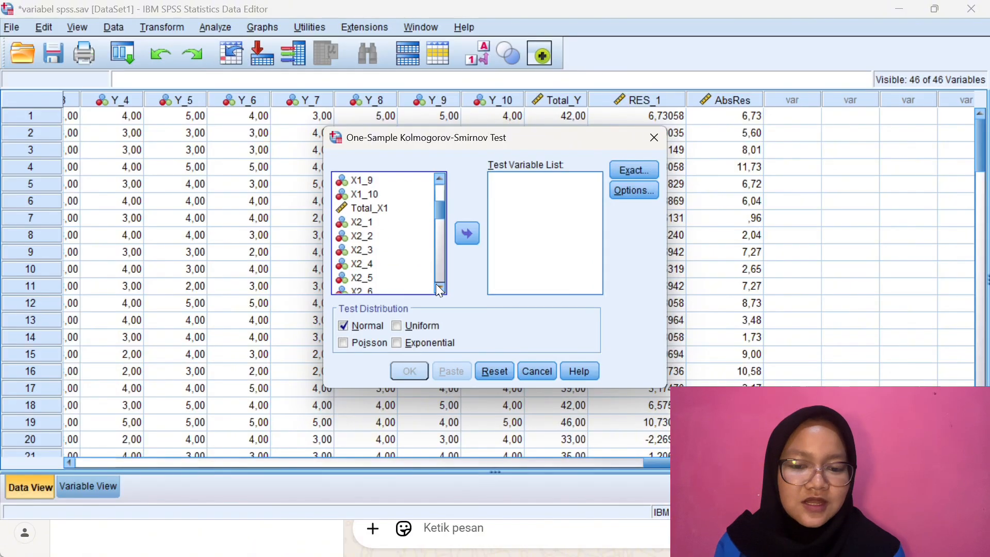
scroll(440, 290, "down", 4)
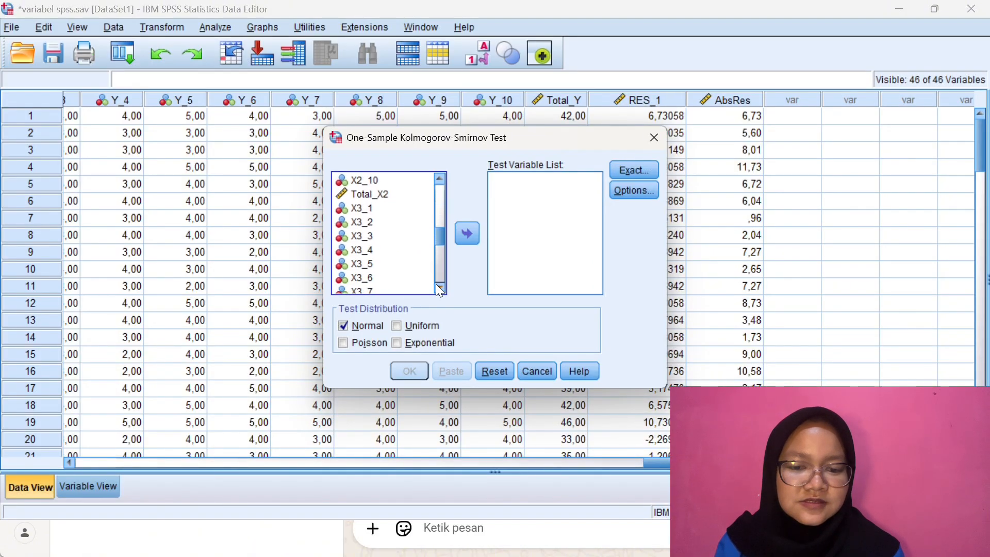
scroll(440, 290, "down", 5)
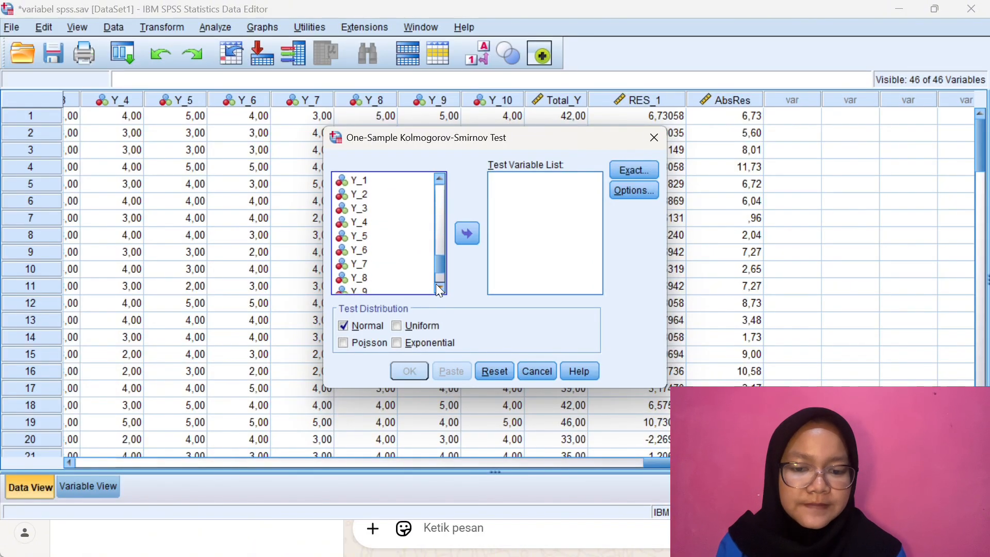
scroll(440, 290, "down", 1)
left_click(406, 289)
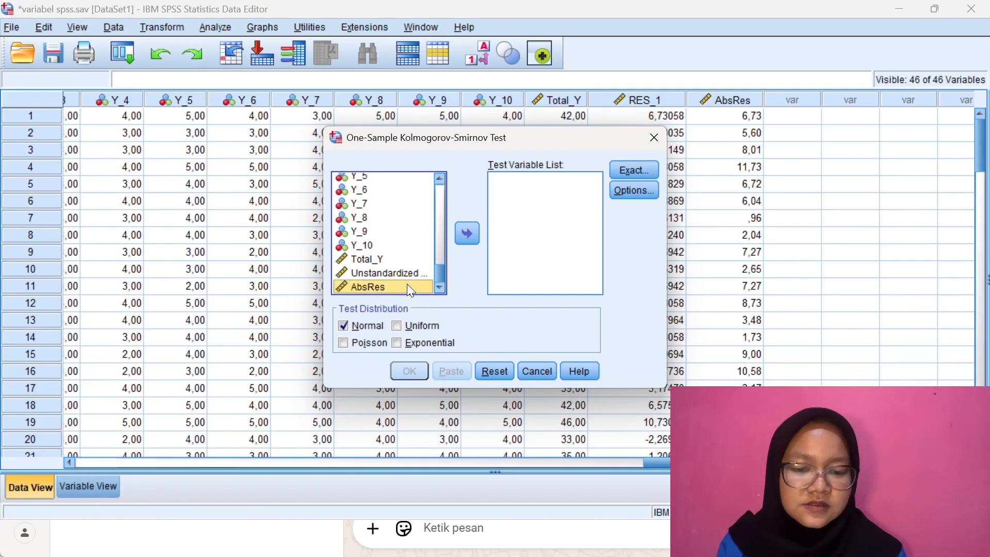
left_click(470, 232)
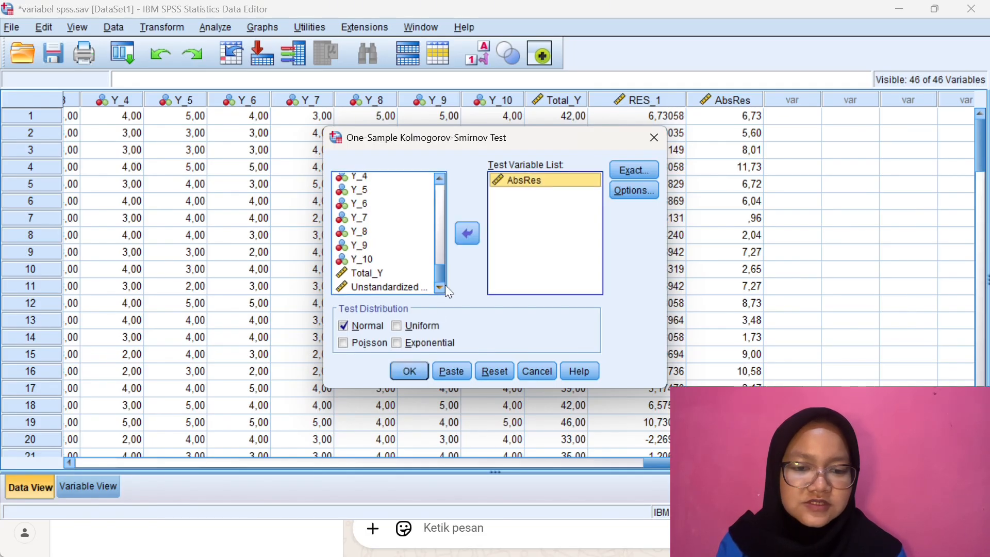
left_click(409, 370)
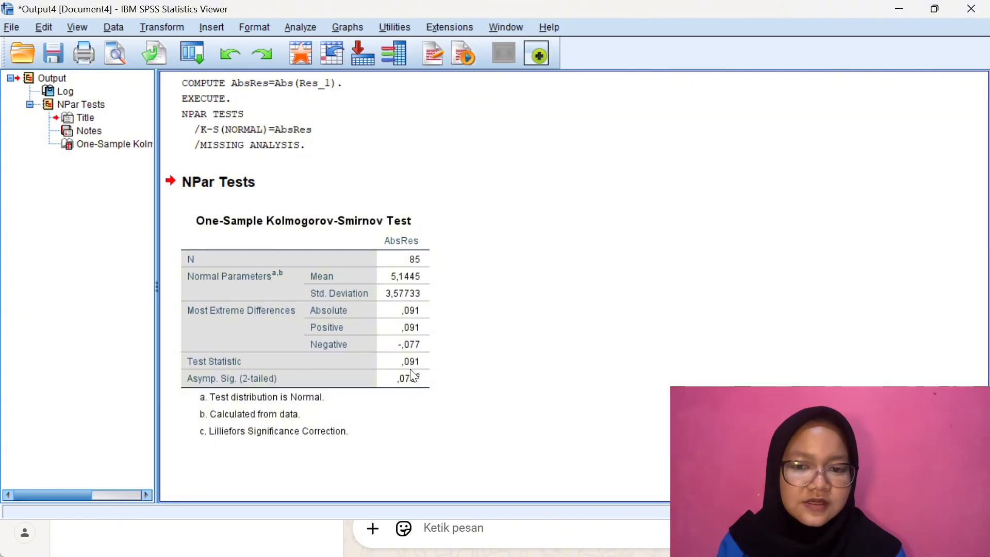
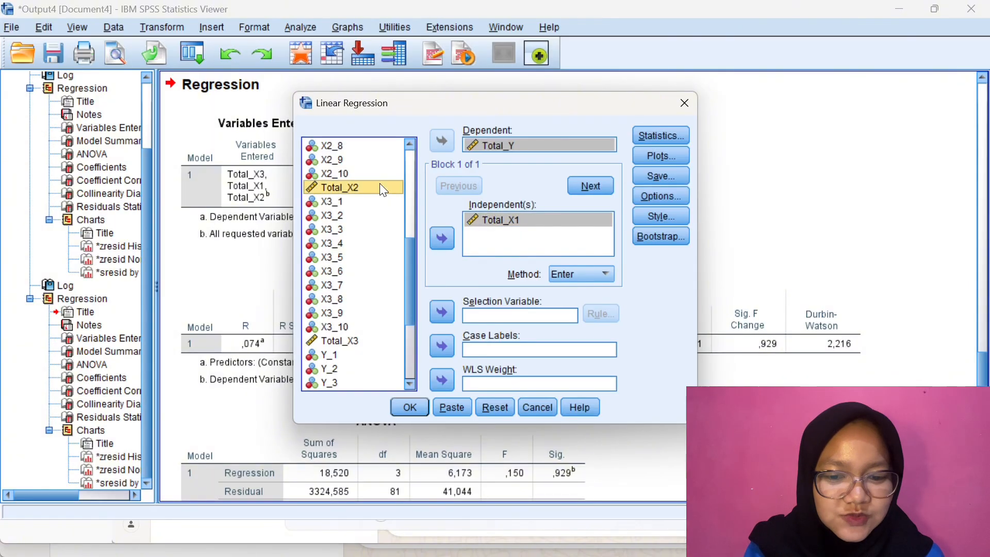
Add Total_X2 and Total_X3 to the independent variables of the linear regression
left_click(436, 239)
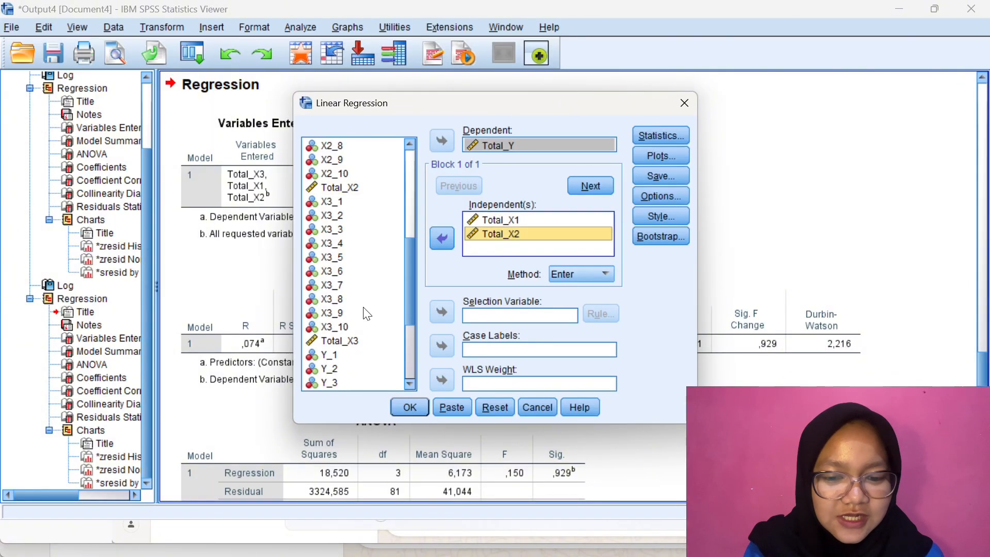
left_click(340, 341)
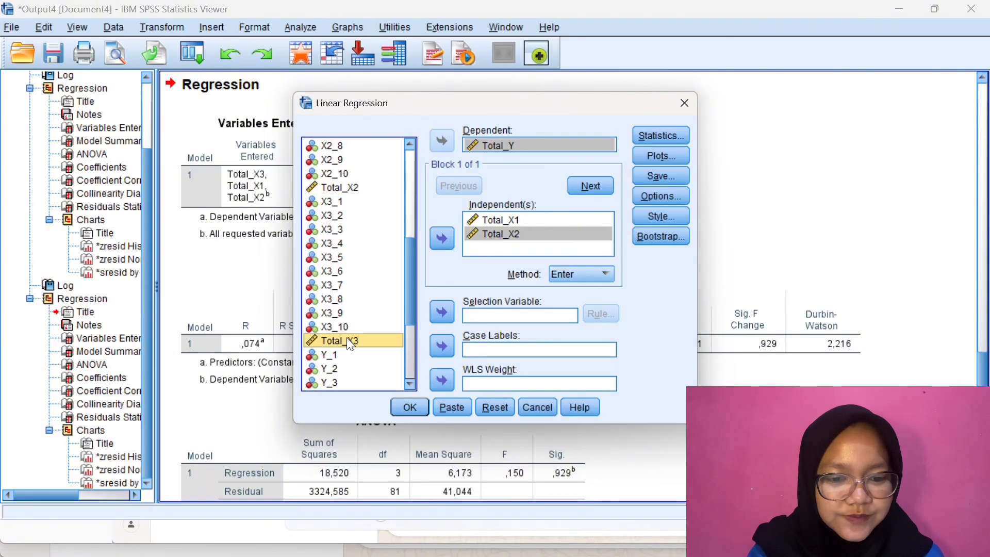
left_click(442, 238)
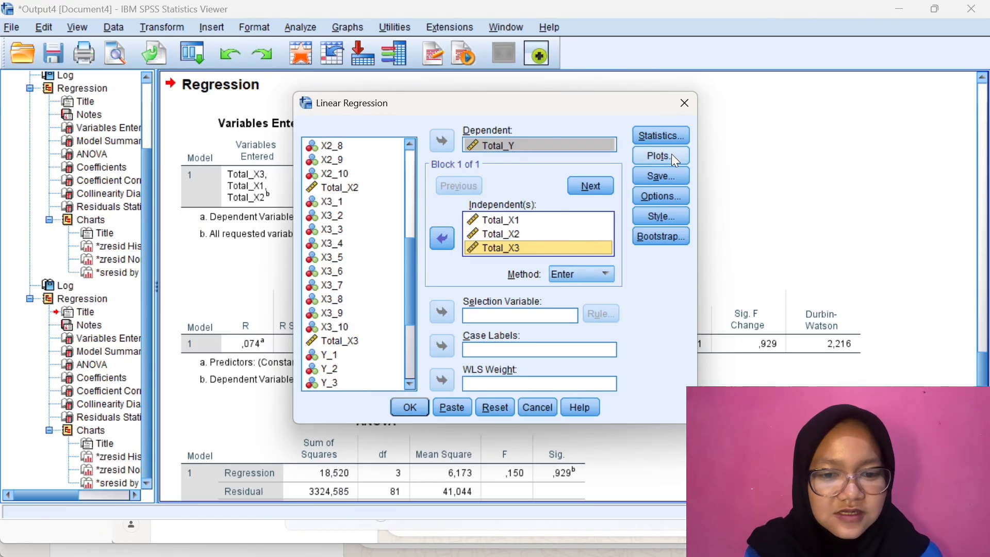
Enable R squared change, collinearity diagnostics, covariance matrix and Durbin-Watson in the regression statistics
left_click(670, 135)
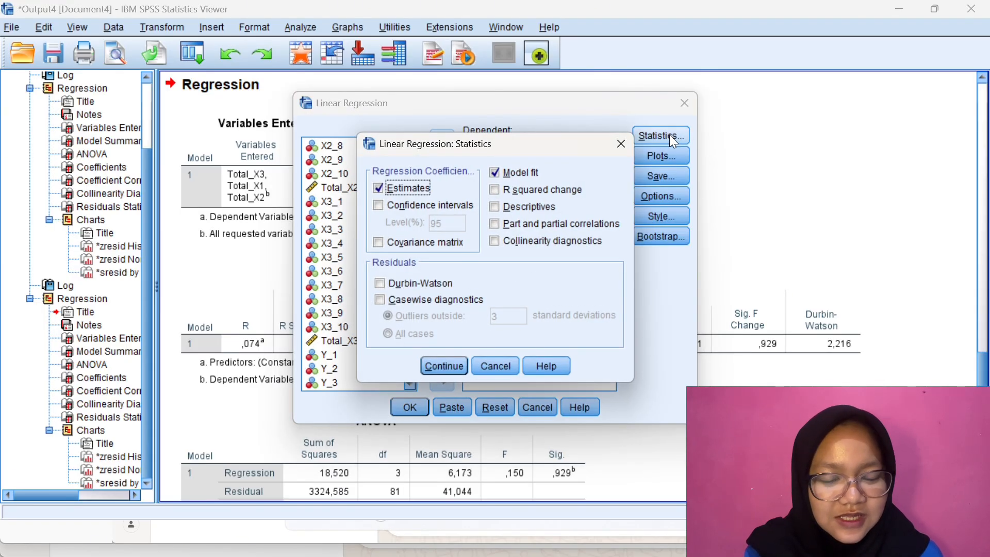
left_click(495, 190)
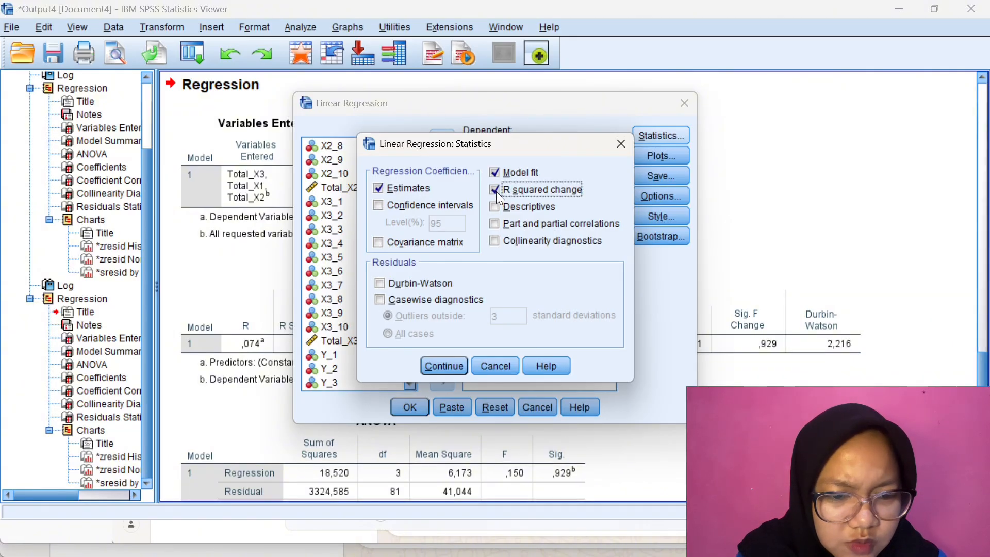
left_click(497, 236)
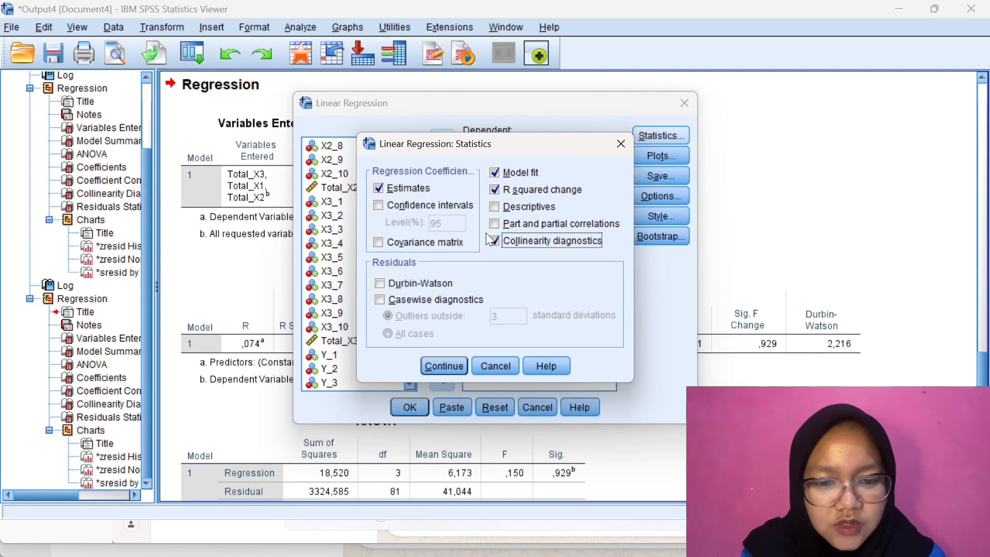
left_click(382, 245)
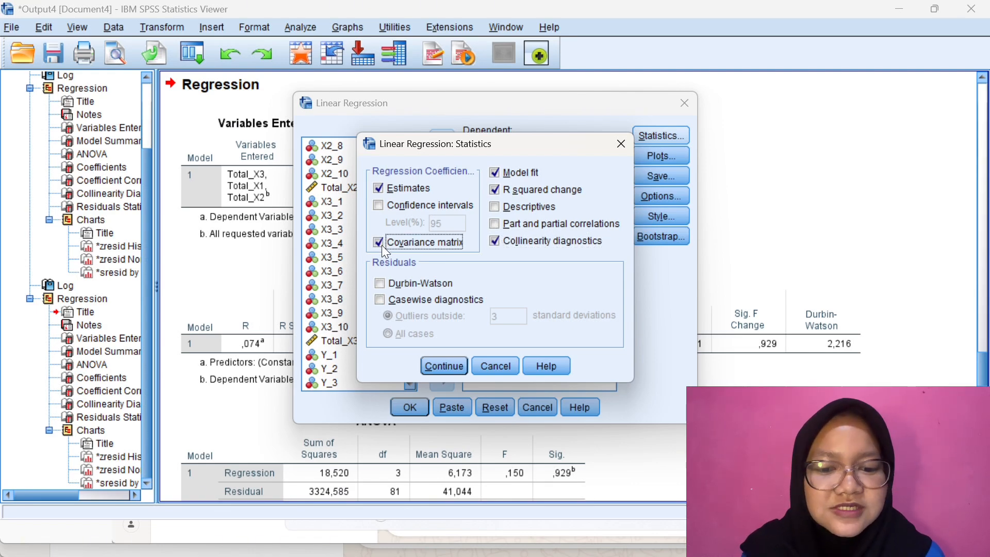
left_click(388, 285)
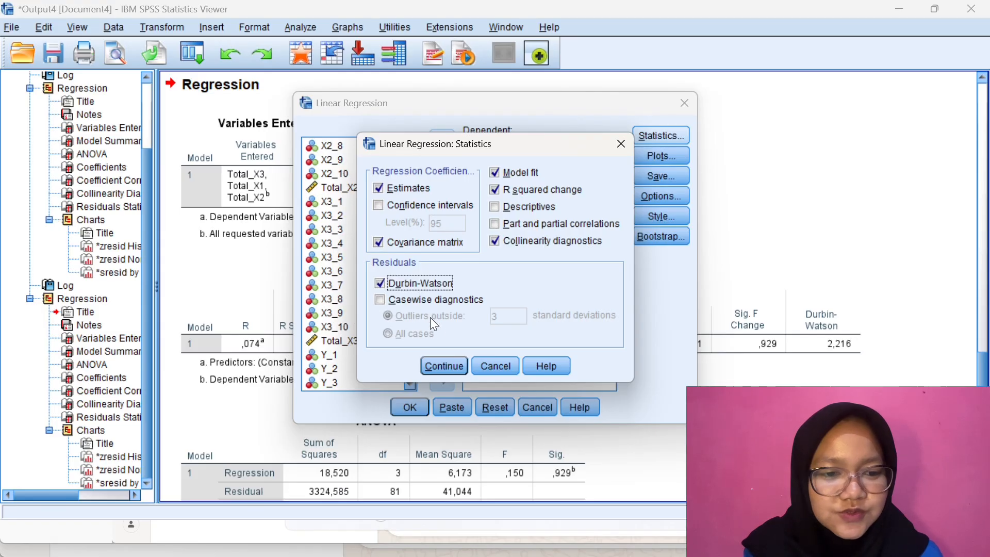
left_click(446, 359)
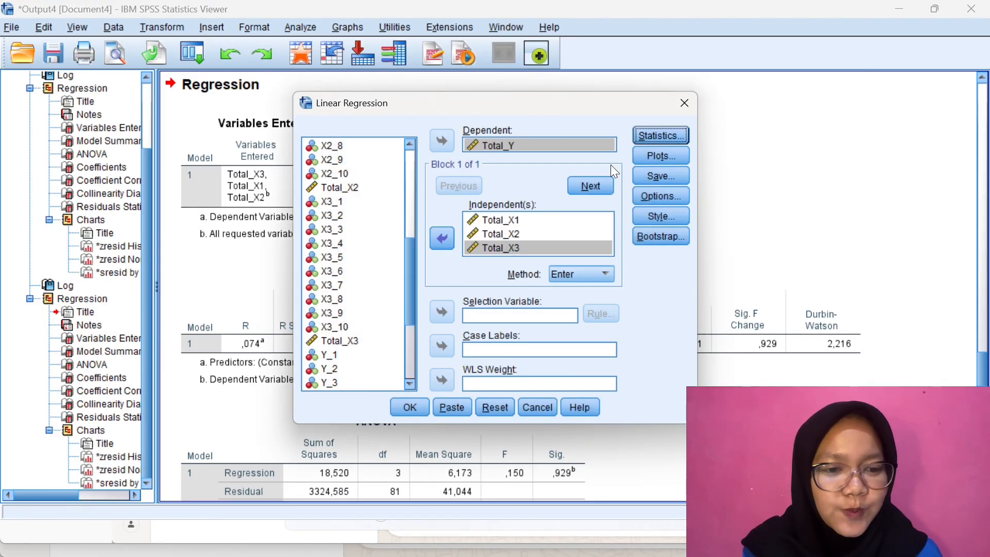
Define the regression scatter plot with *SRESID as Y and *ZPRED as X
left_click(677, 157)
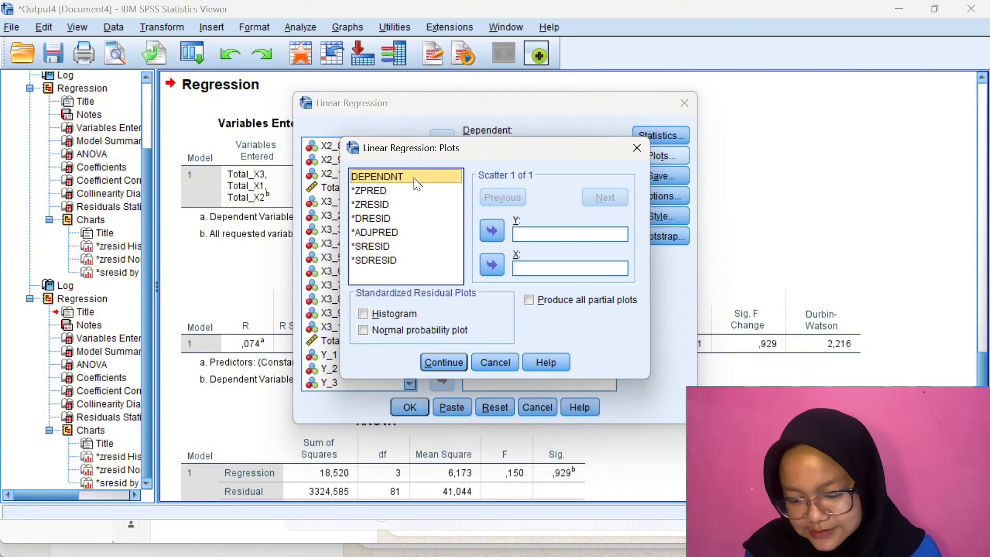
left_click(415, 191)
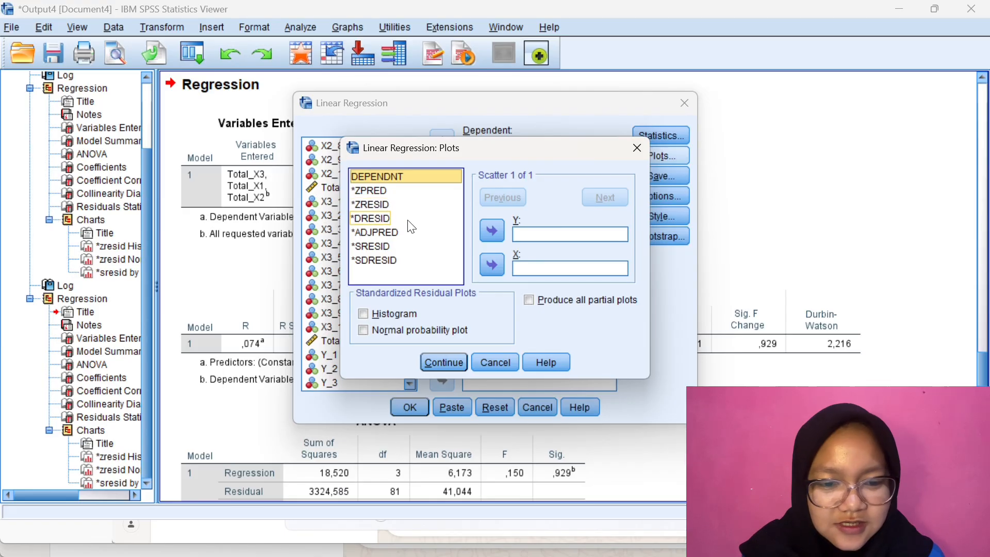
left_click(402, 248)
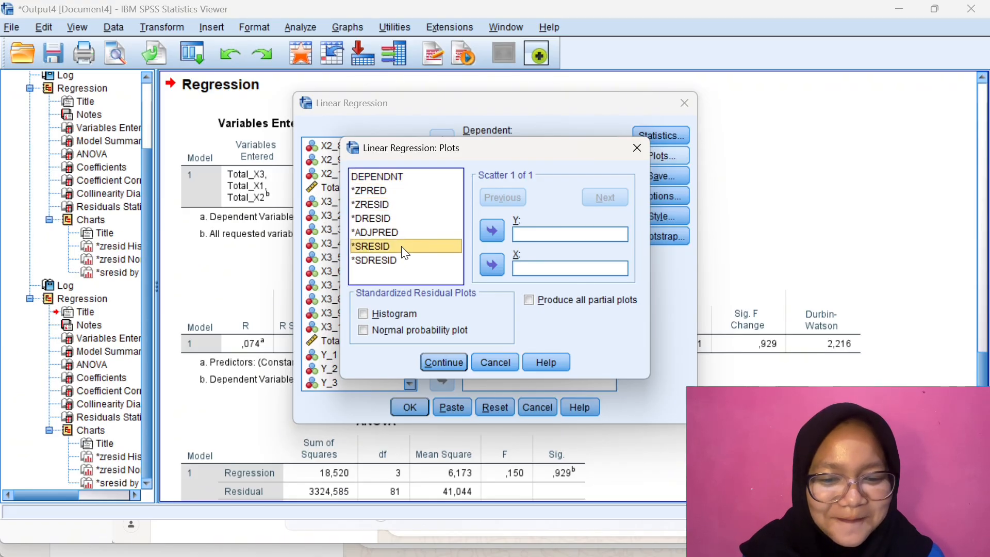
left_click(492, 231)
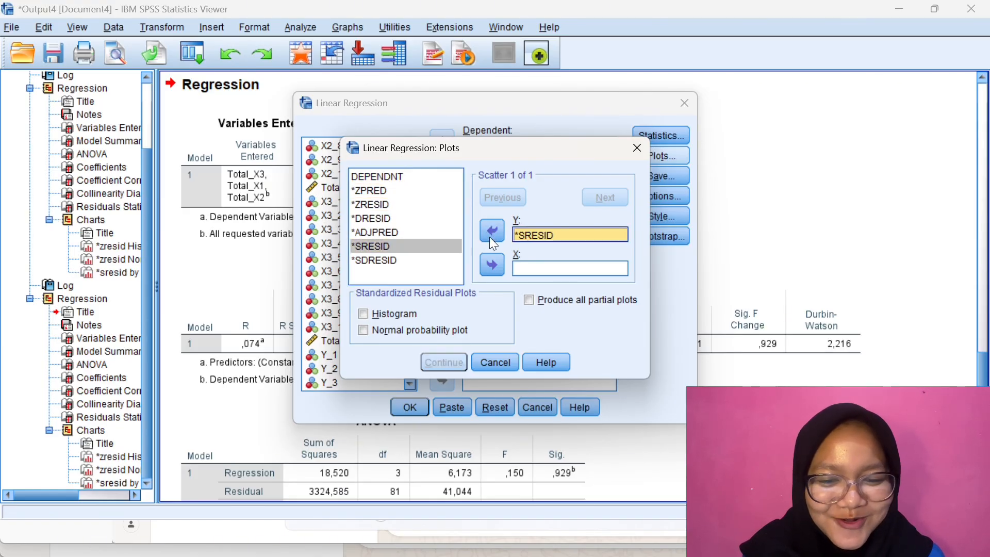
left_click(411, 247)
left_click(392, 192)
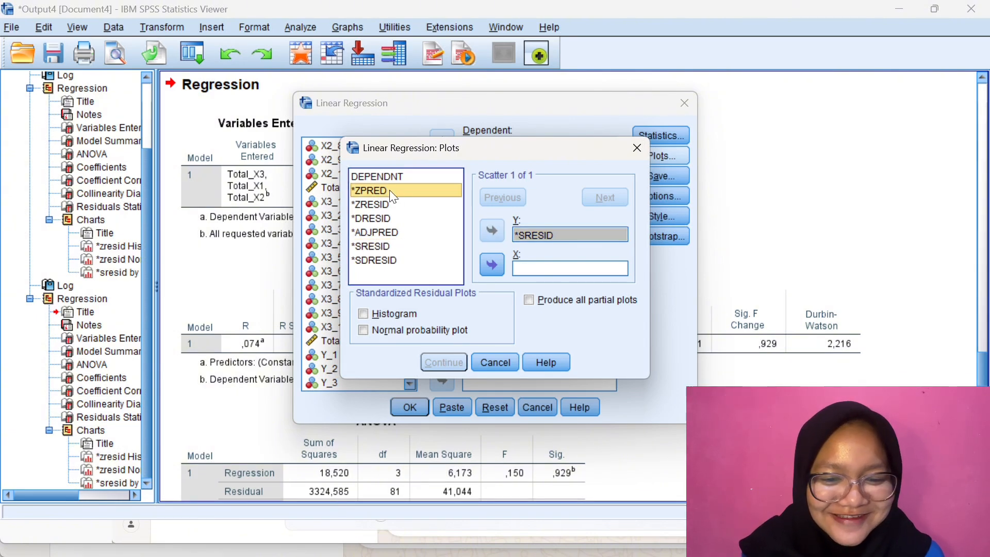
left_click(491, 266)
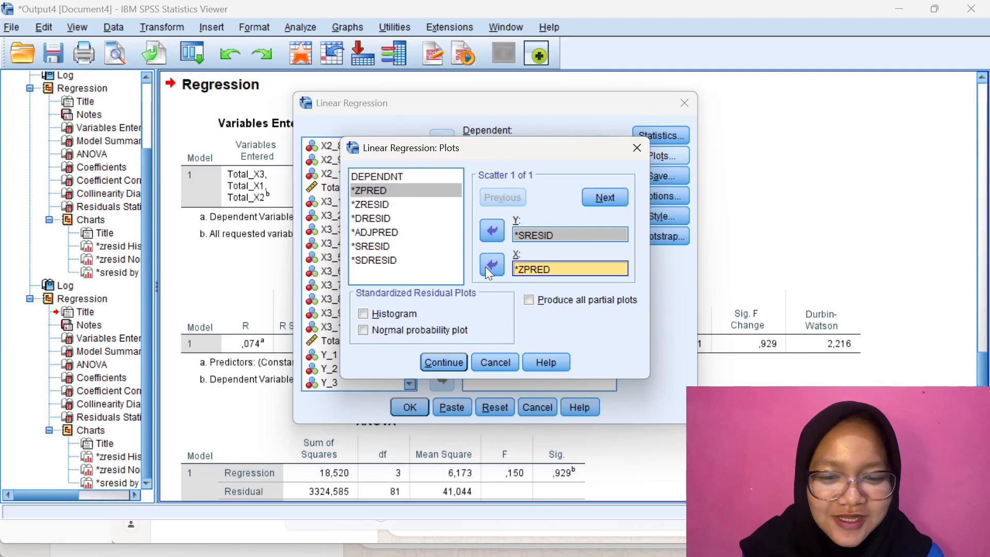
Include a histogram and a normal probability plot of the standardized residuals
left_click(382, 312)
left_click(373, 327)
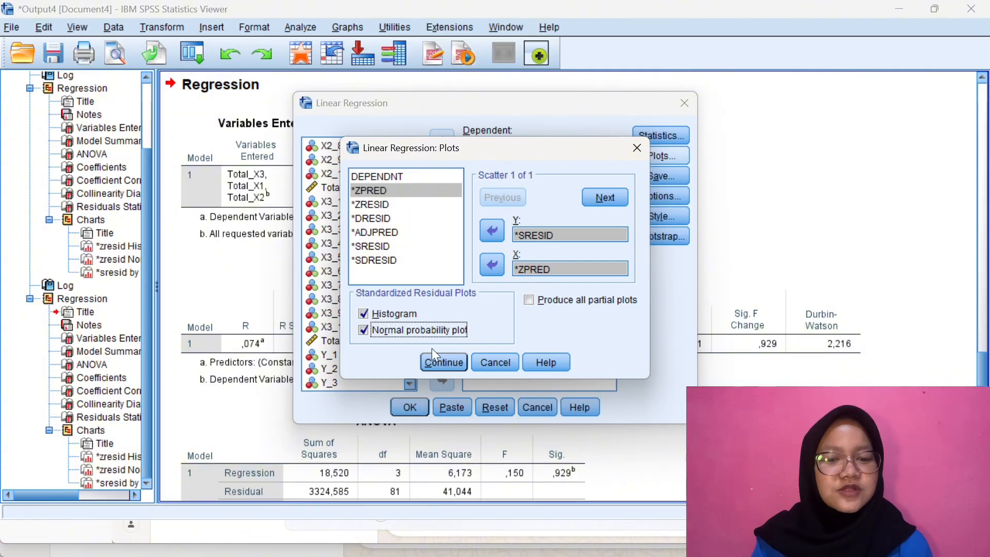
left_click(444, 362)
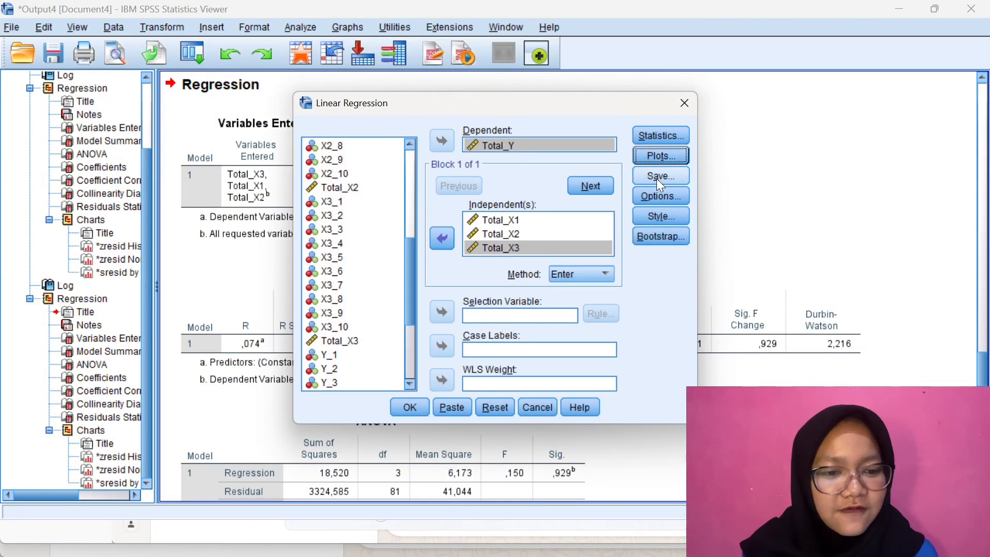
Set the regression to save unstandardized residuals and run the analysis
left_click(658, 181)
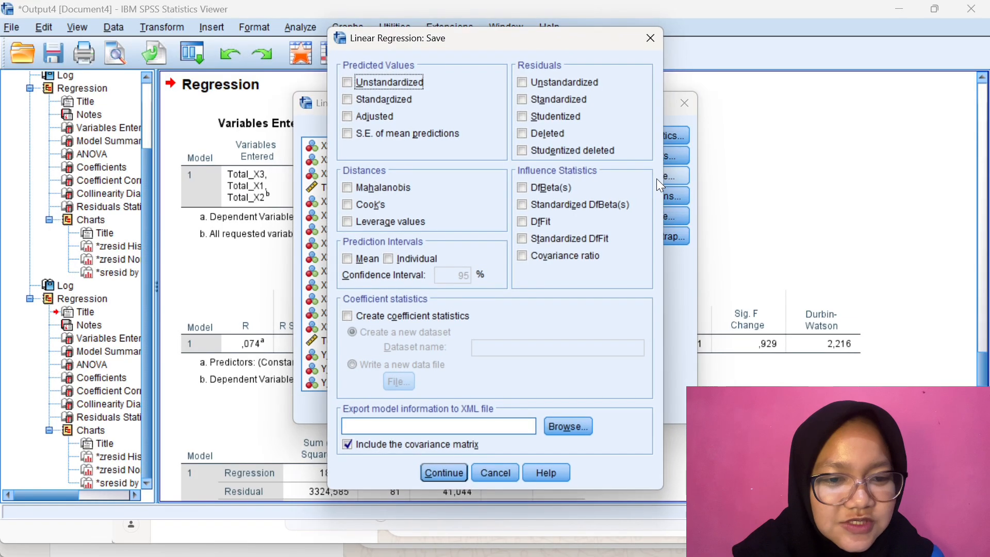
left_click(552, 88)
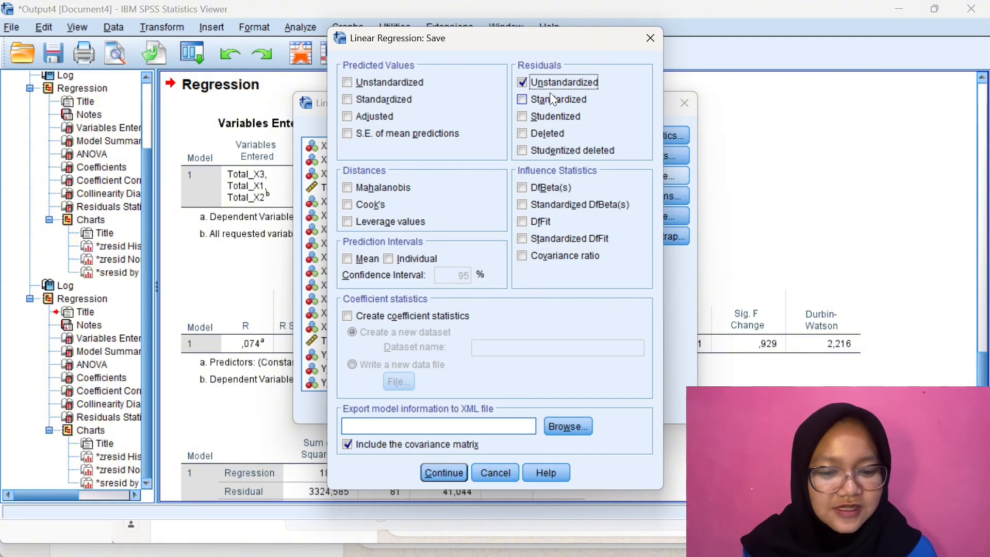
left_click(442, 474)
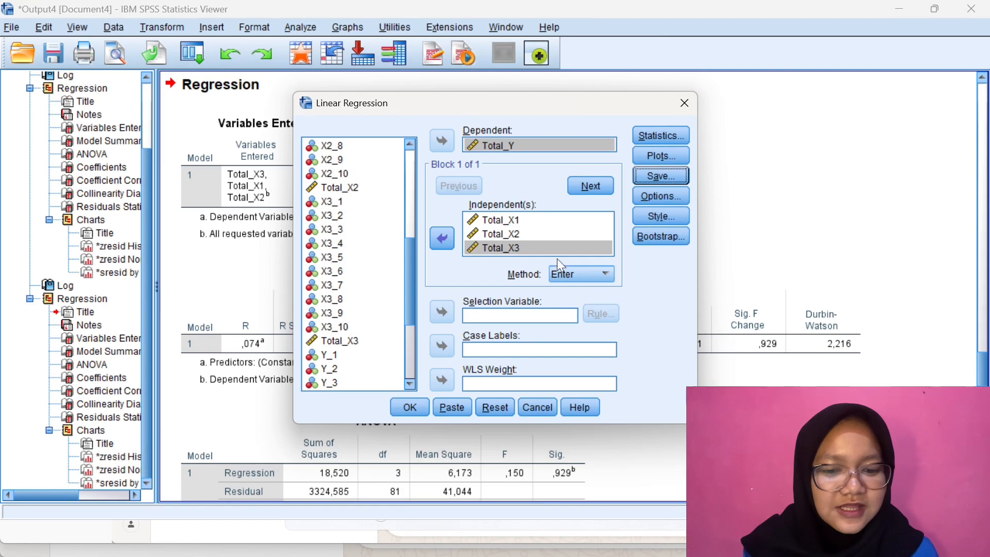
left_click(419, 406)
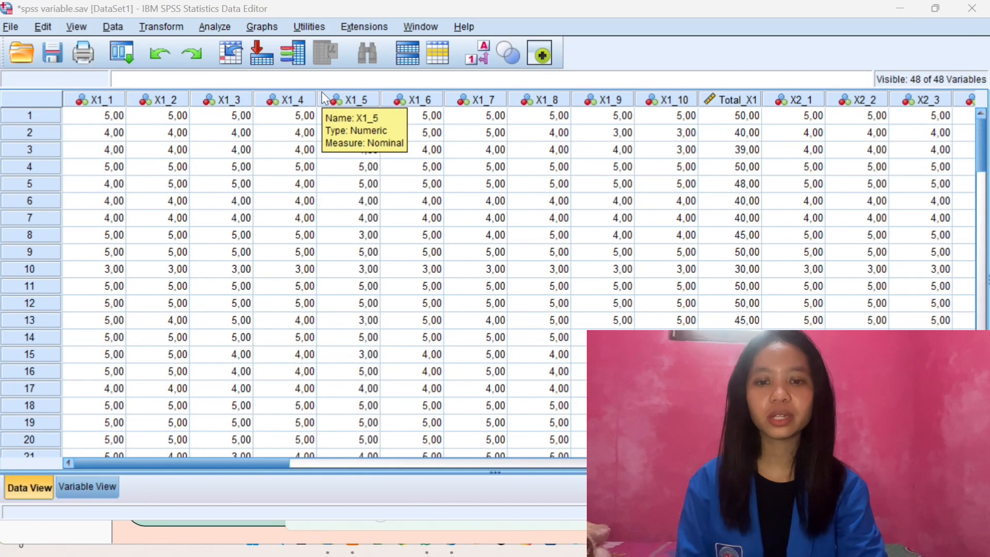
Start a new linear regression on the dataset with Total_Y as the dependent variable
left_click(216, 27)
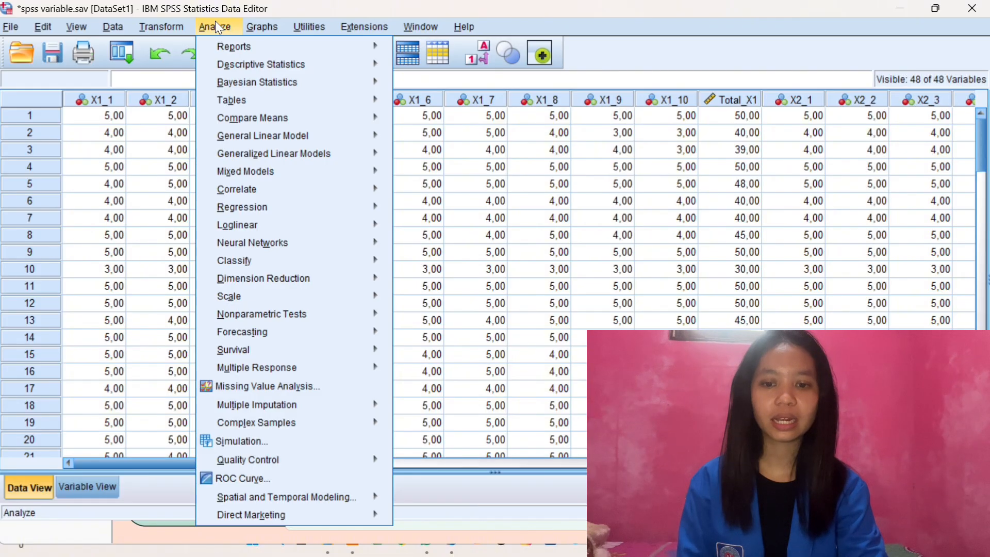
mouse_move(297, 197)
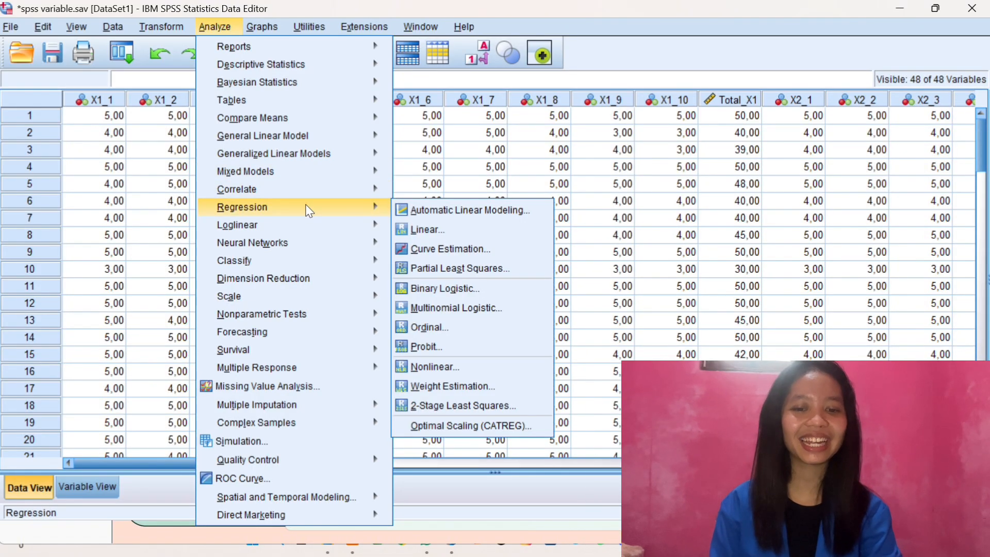
left_click(419, 231)
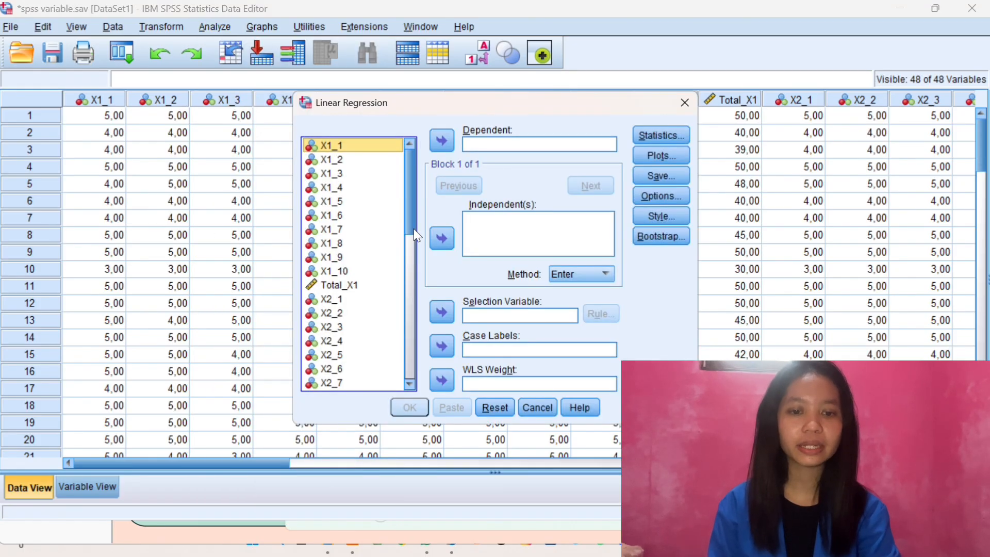
left_click(478, 144)
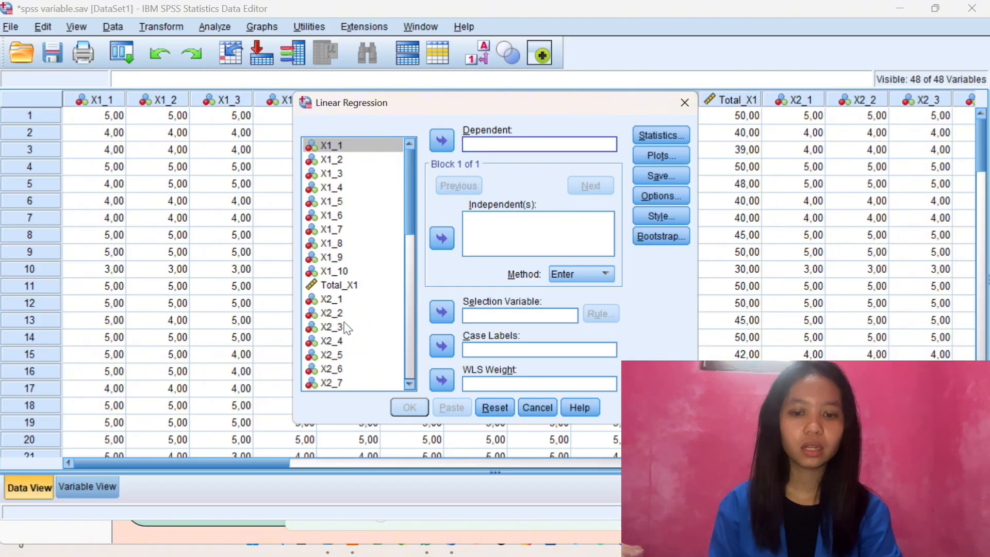
scroll(341, 325, "down", 8)
scroll(347, 327, "down", 2)
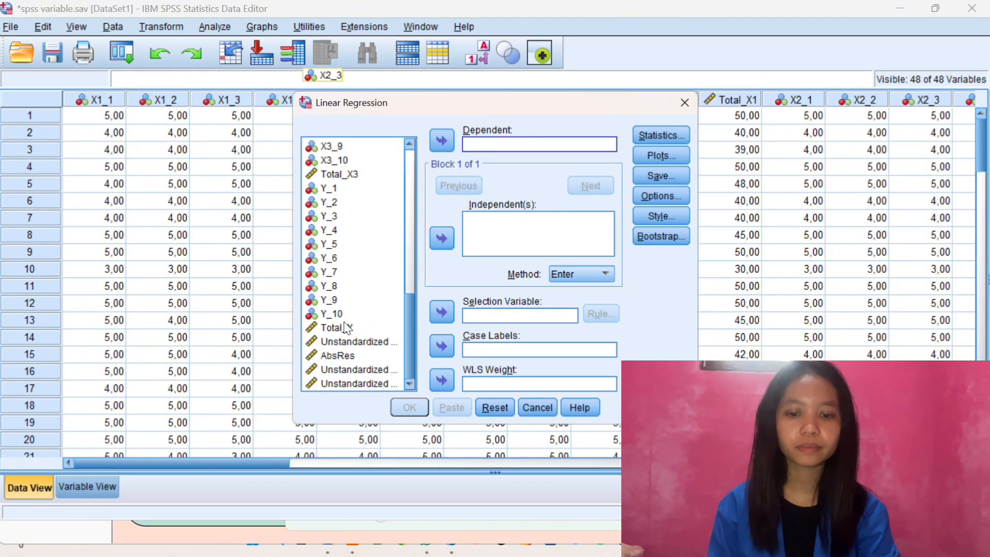
left_click(346, 328)
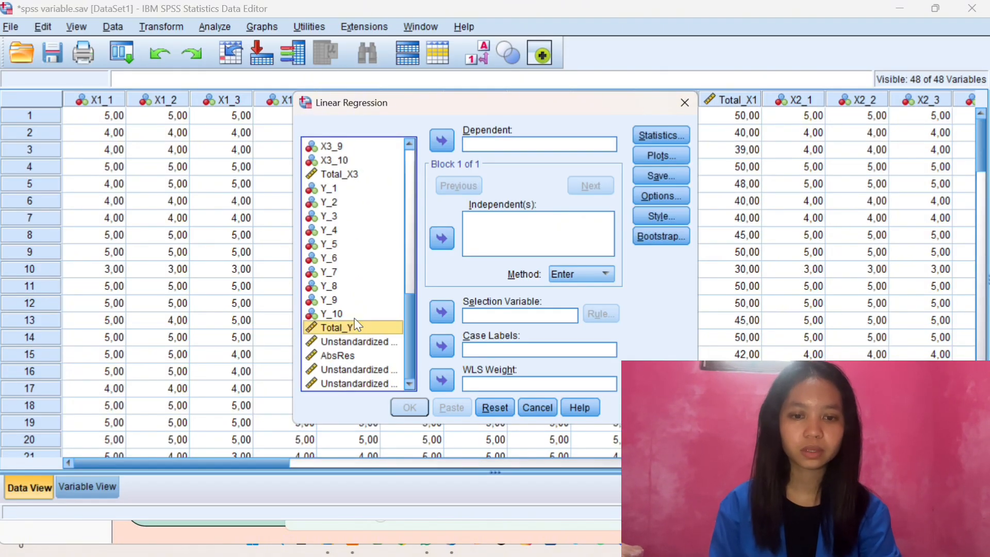
left_click(442, 140)
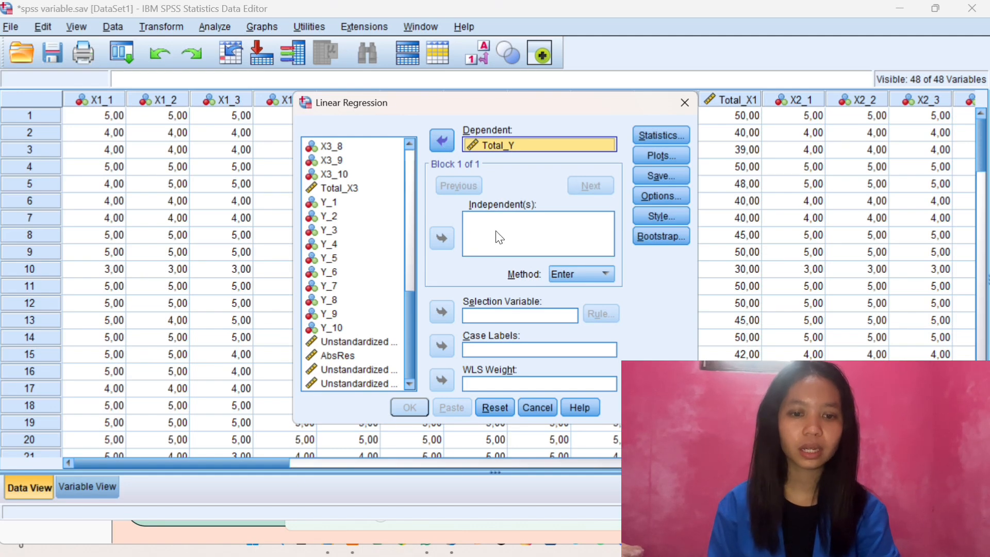
Add Total_X1, Total_X2 and Total_X3 as the independent variables of the linear regression
left_click(509, 231)
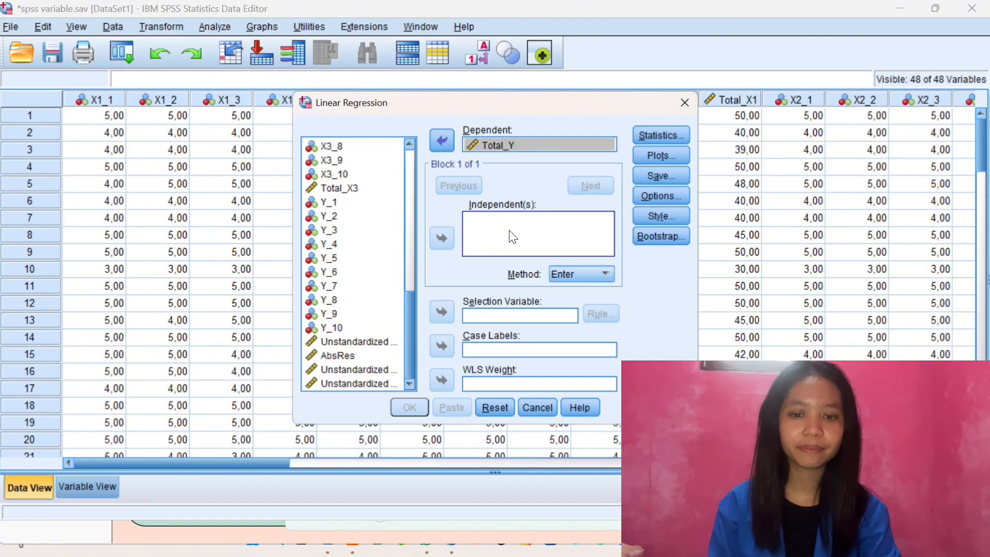
scroll(368, 227, "up", 10)
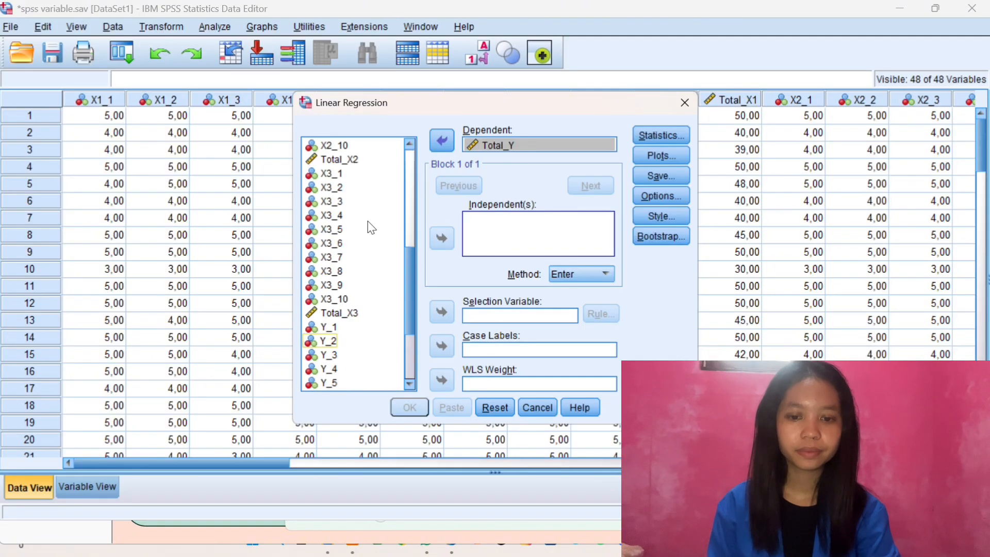
left_click(354, 287)
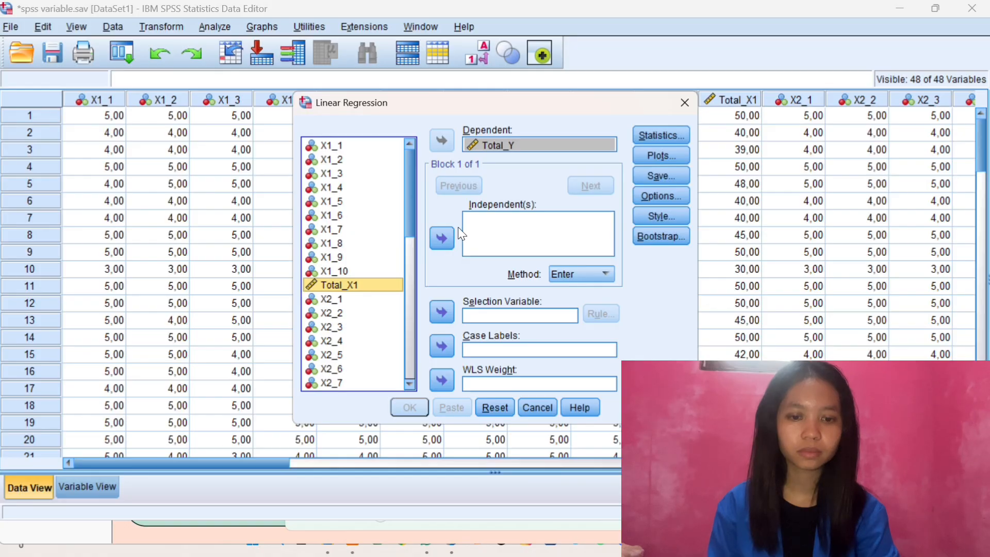
left_click(442, 241)
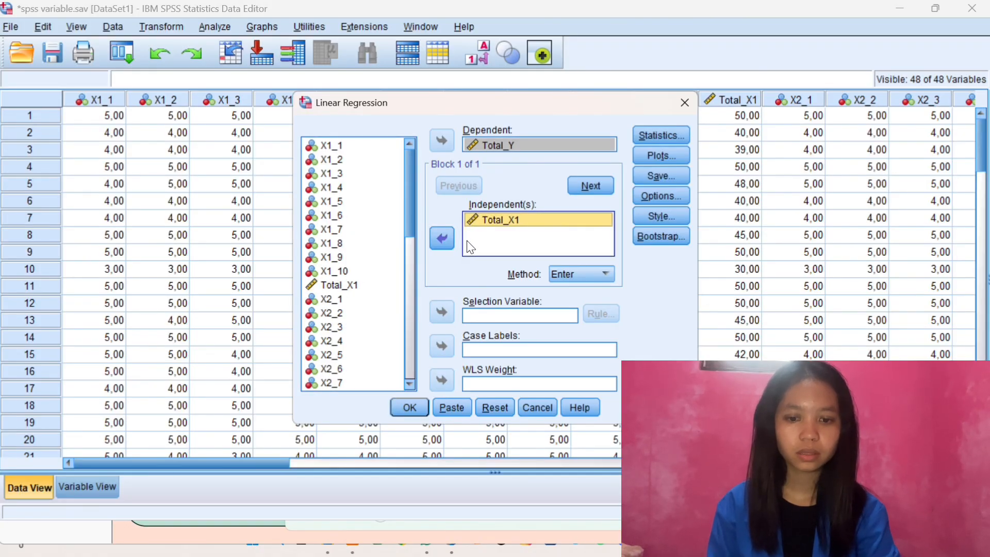
scroll(345, 291, "down", 3)
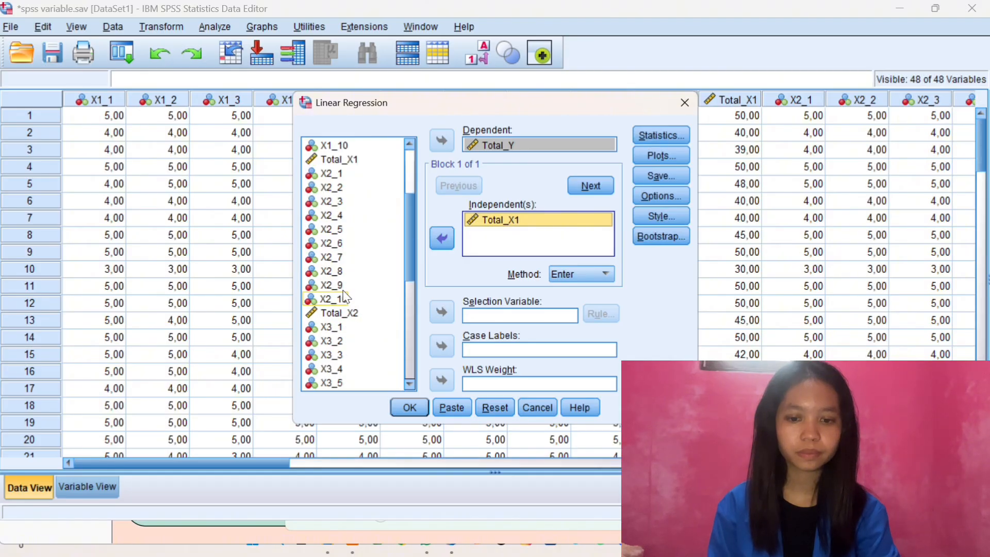
left_click(341, 313)
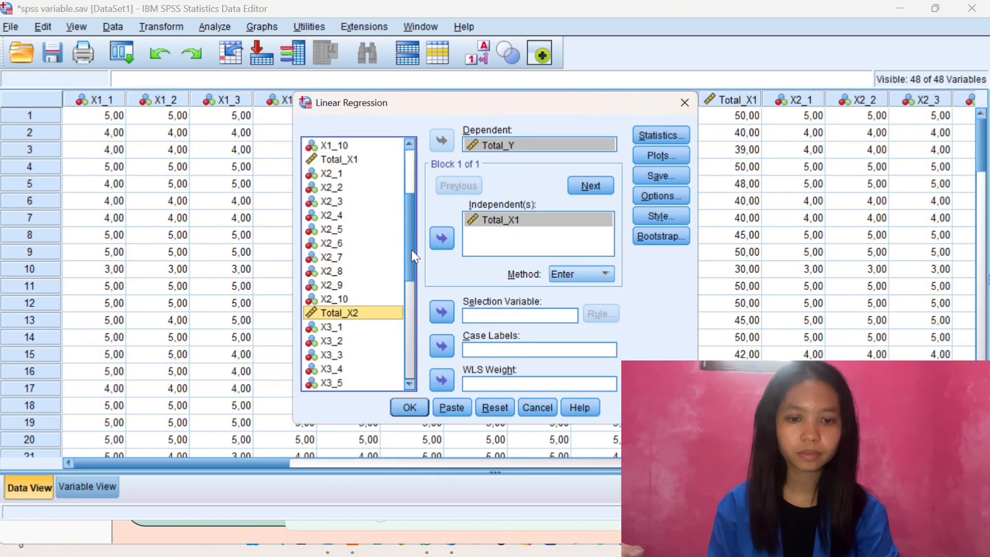
left_click(444, 240)
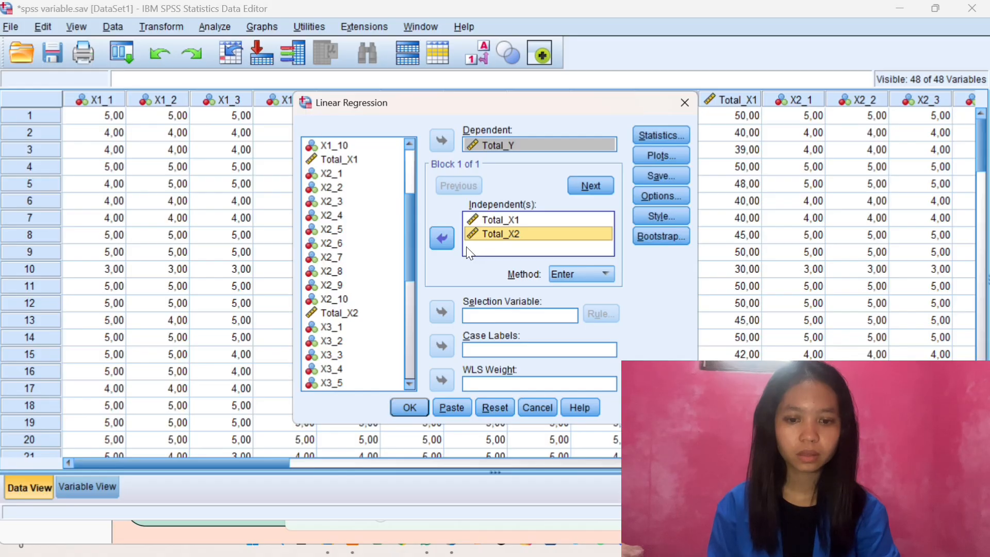
scroll(339, 333, "down", 1)
scroll(339, 338, "down", 2)
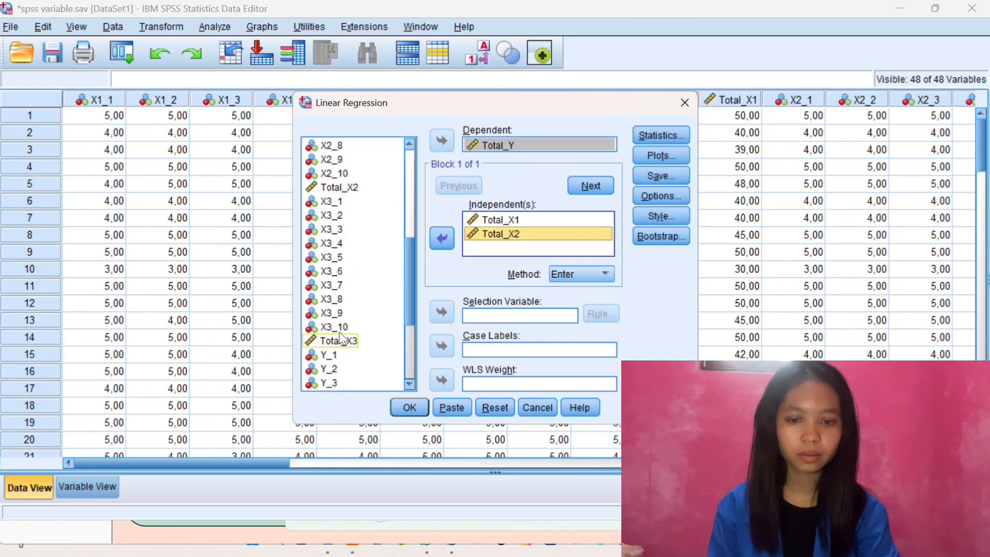
left_click(339, 340)
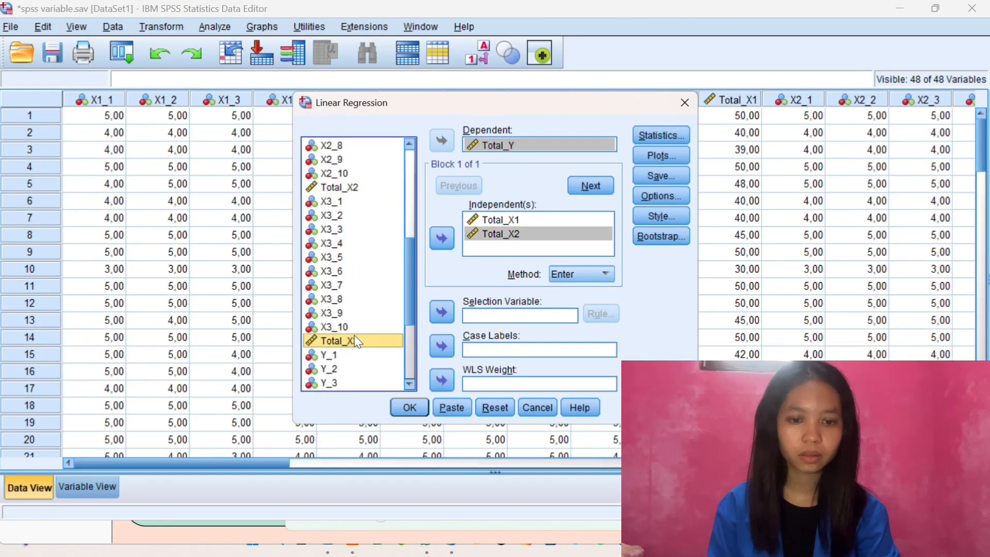
left_click(445, 243)
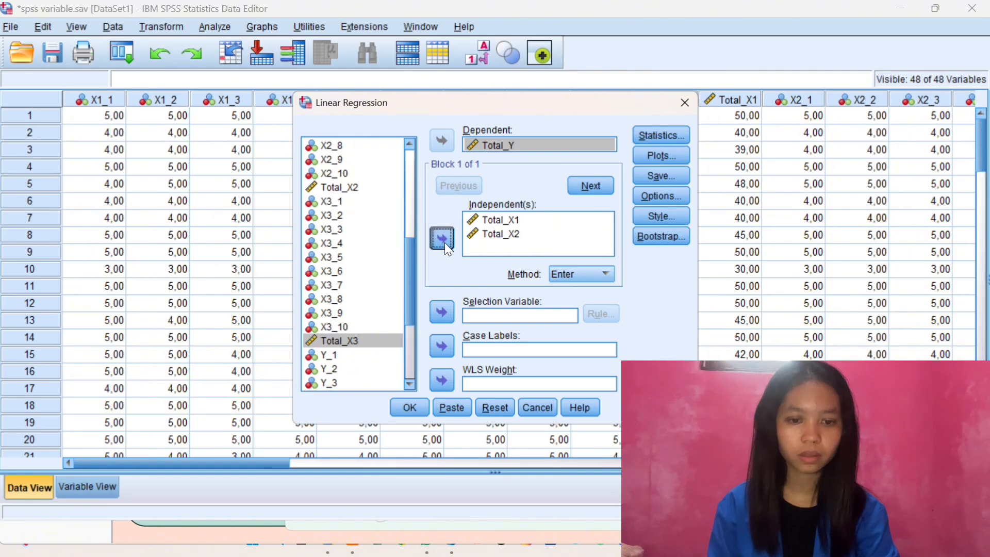
left_click(445, 242)
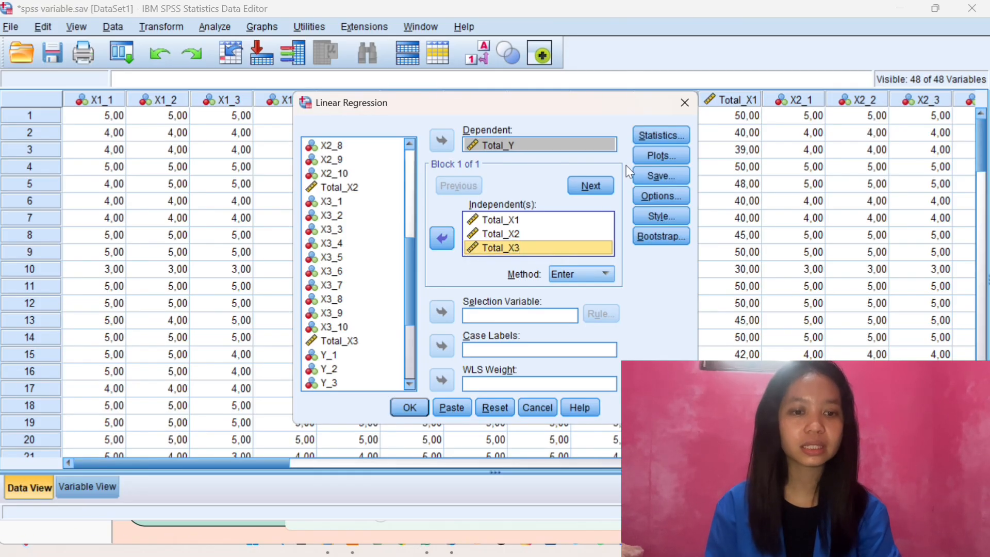
Add R squared change, the covariance matrix and the Durbin-Watson residual test to the regression statistics
left_click(660, 137)
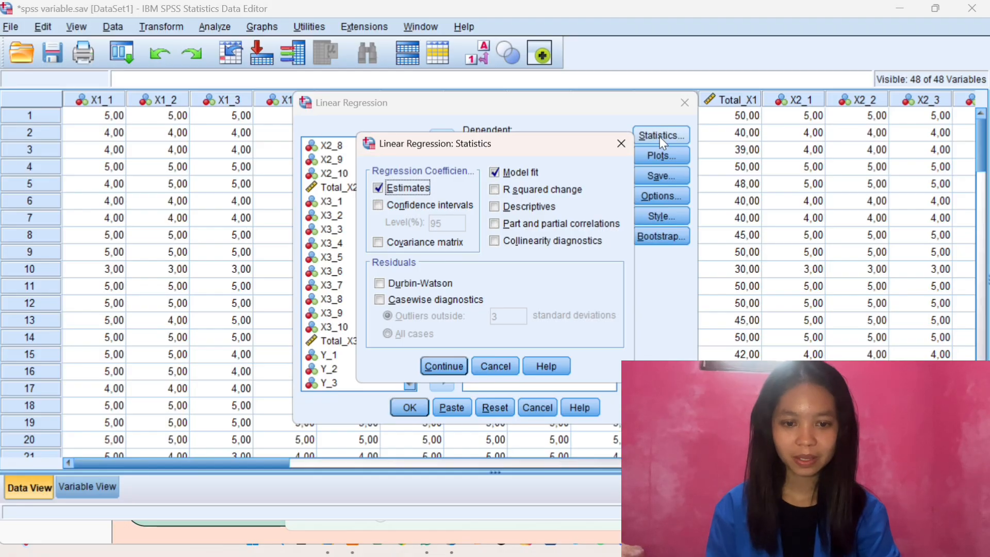
left_click(498, 191)
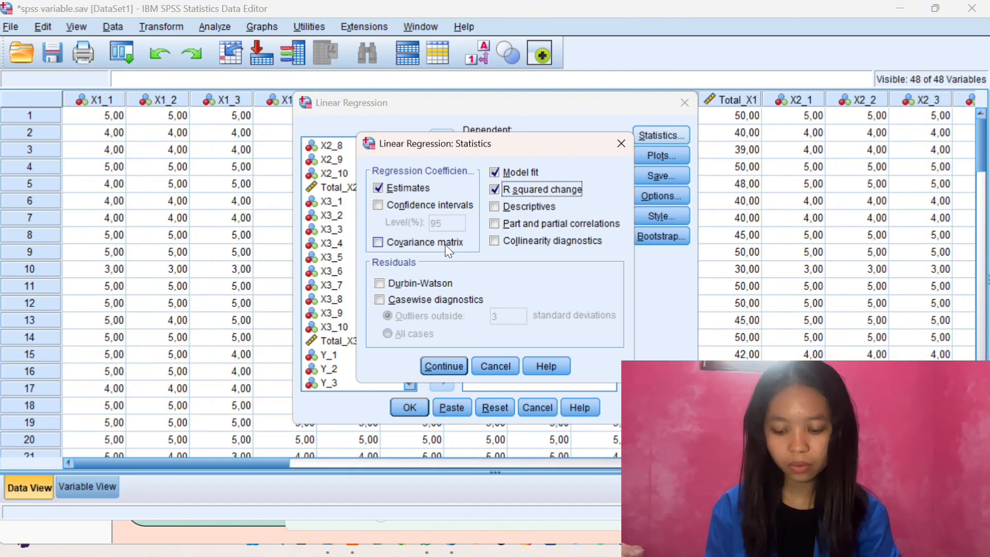
left_click(379, 244)
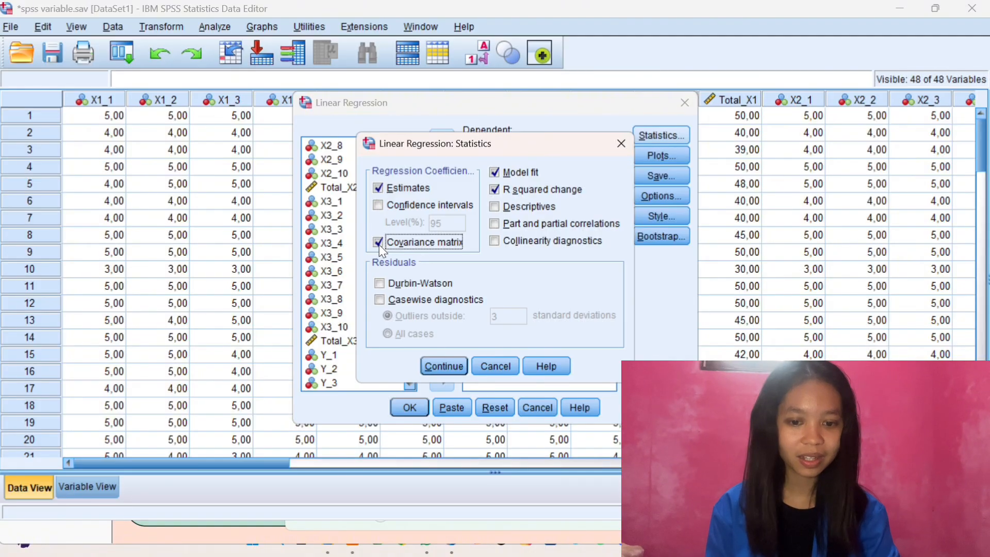
left_click(380, 285)
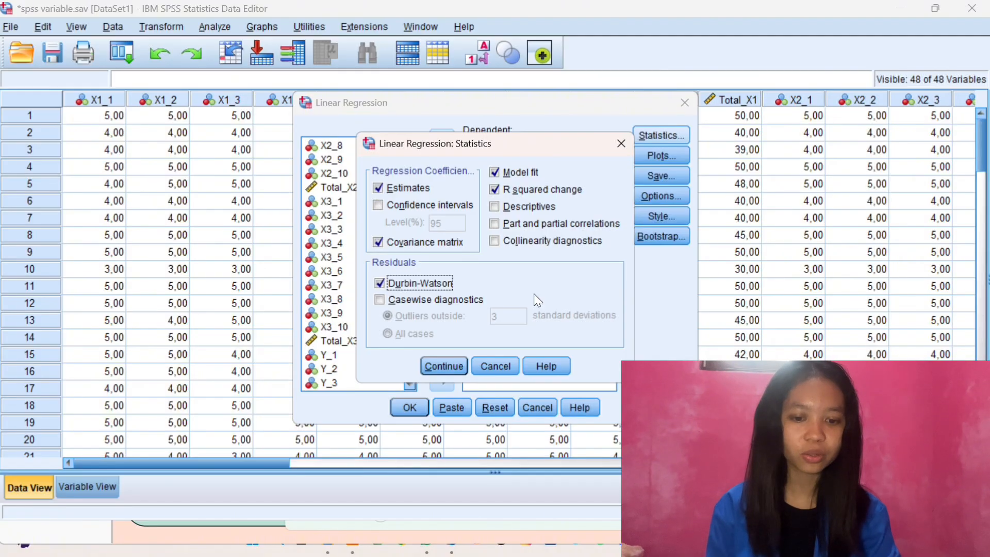
left_click(451, 368)
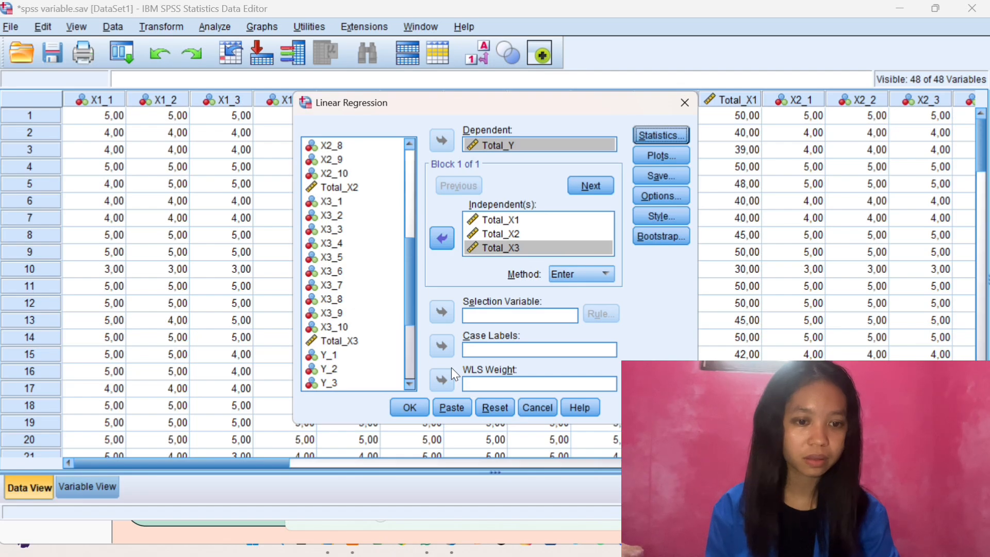
Define the regression scatter plot with *ZPRED as Y and *SRESID as X
left_click(654, 150)
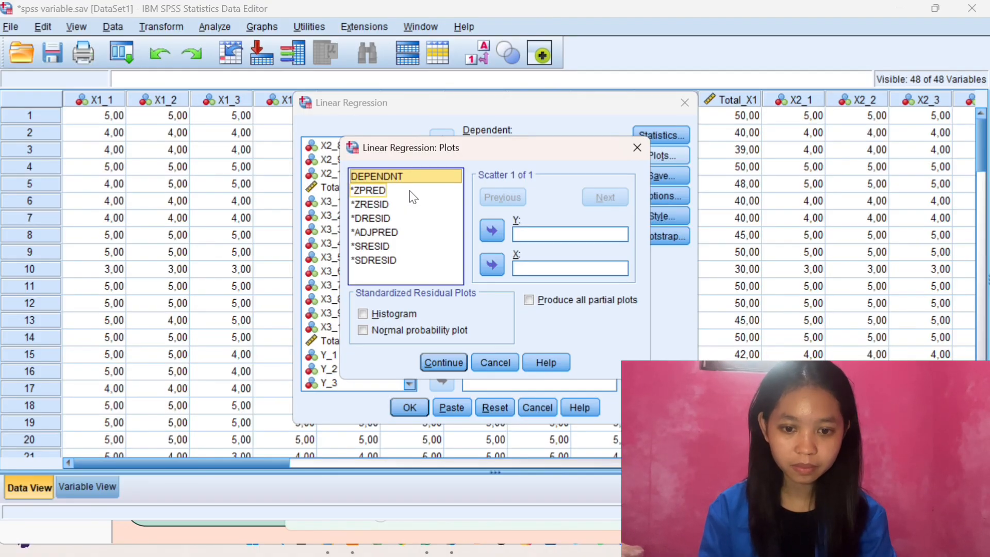
left_click(386, 194)
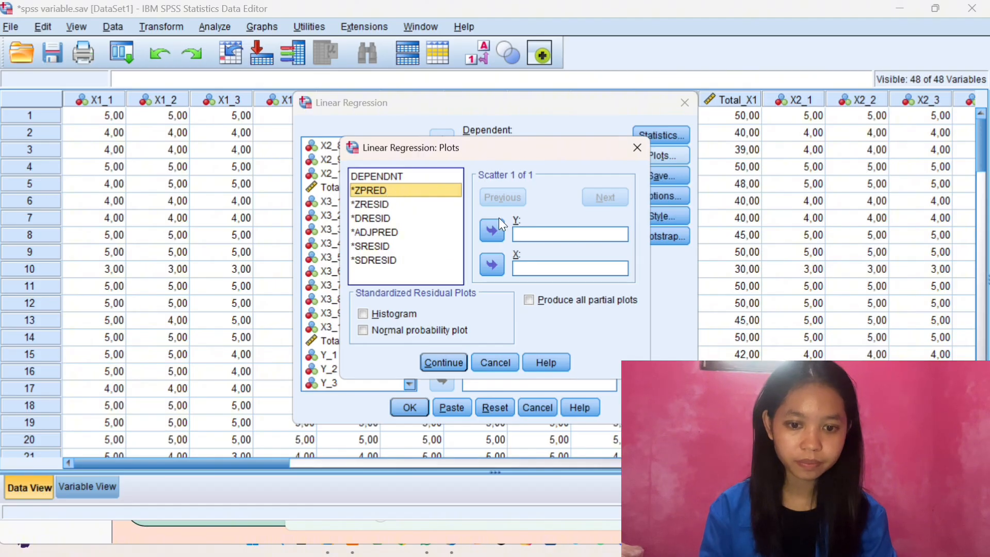
left_click(493, 232)
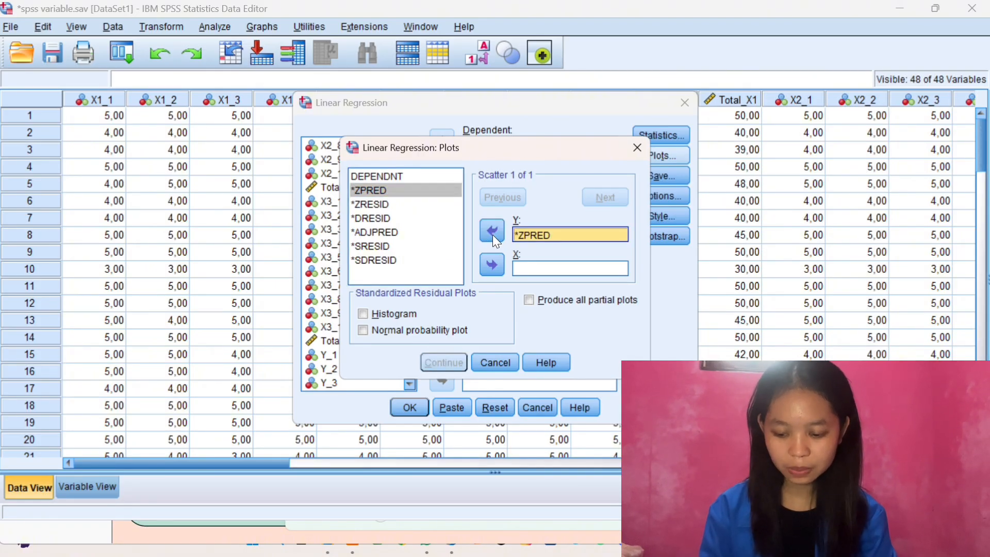
left_click(371, 246)
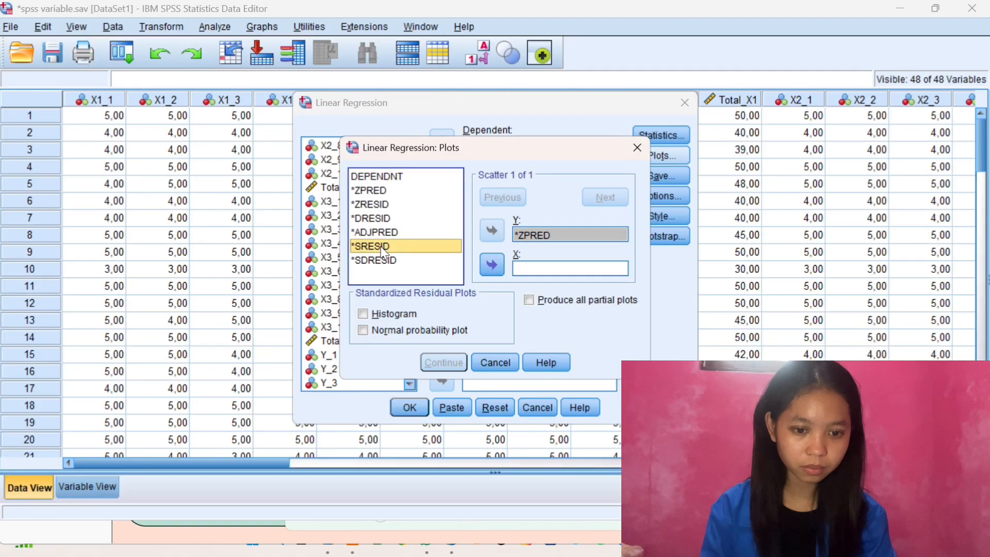
left_click(481, 273)
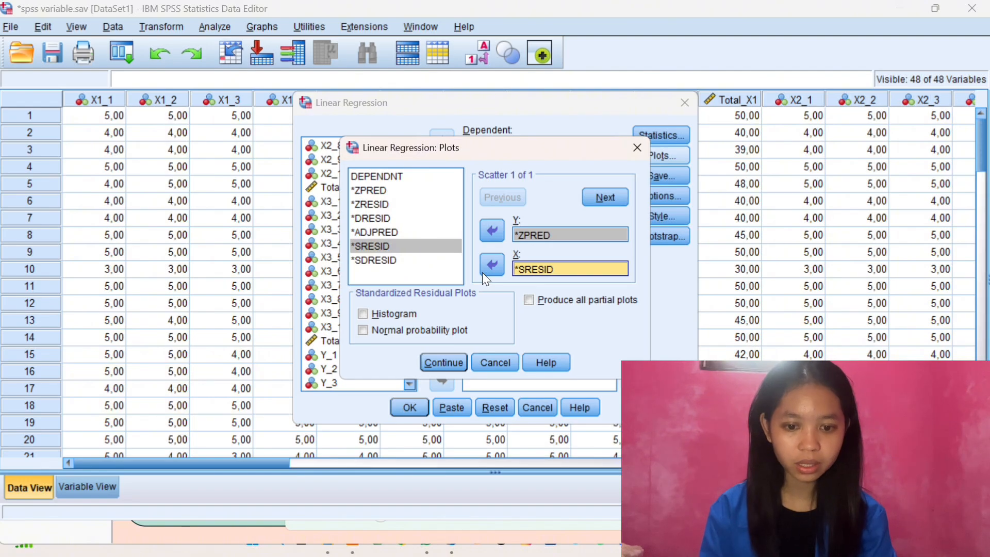
Request a histogram and a normal probability plot of the standardized residuals for this regression
left_click(405, 312)
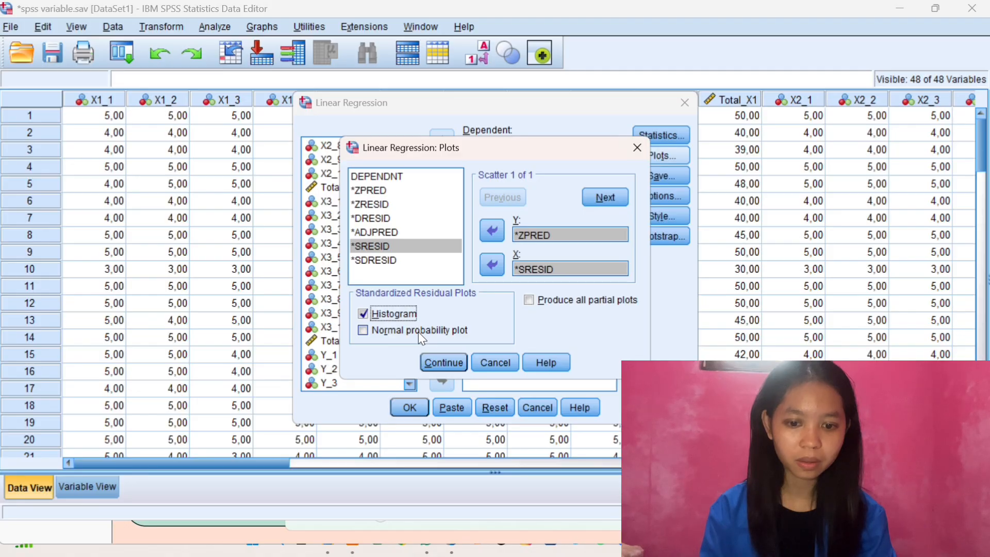
left_click(438, 333)
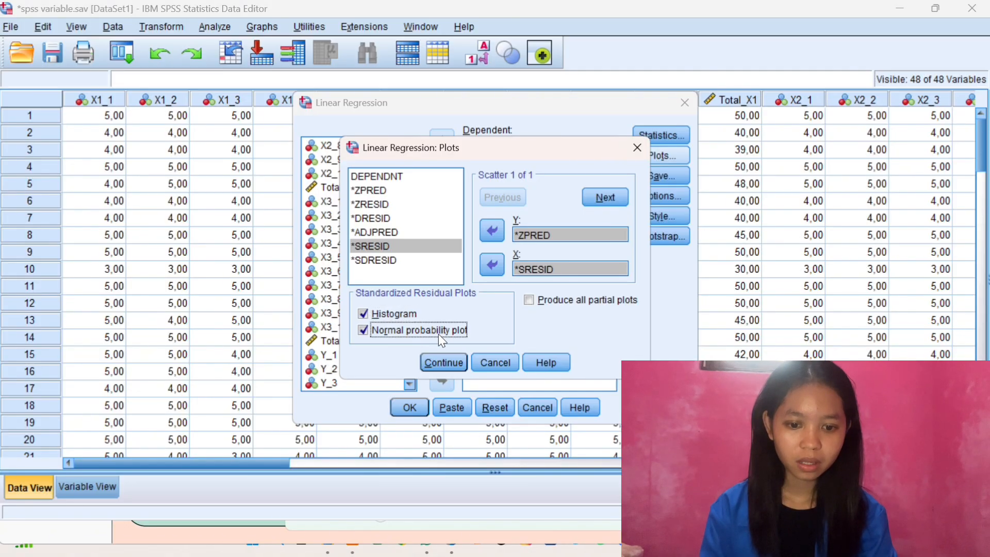
left_click(450, 363)
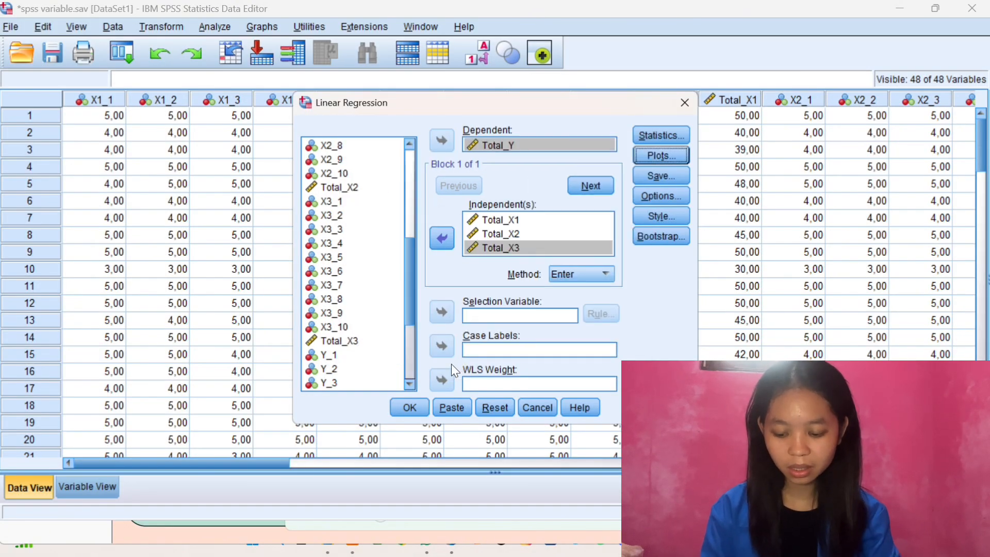
Save the unstandardized residuals as a new variable and run the regression of Total_Y on the three totals
left_click(653, 173)
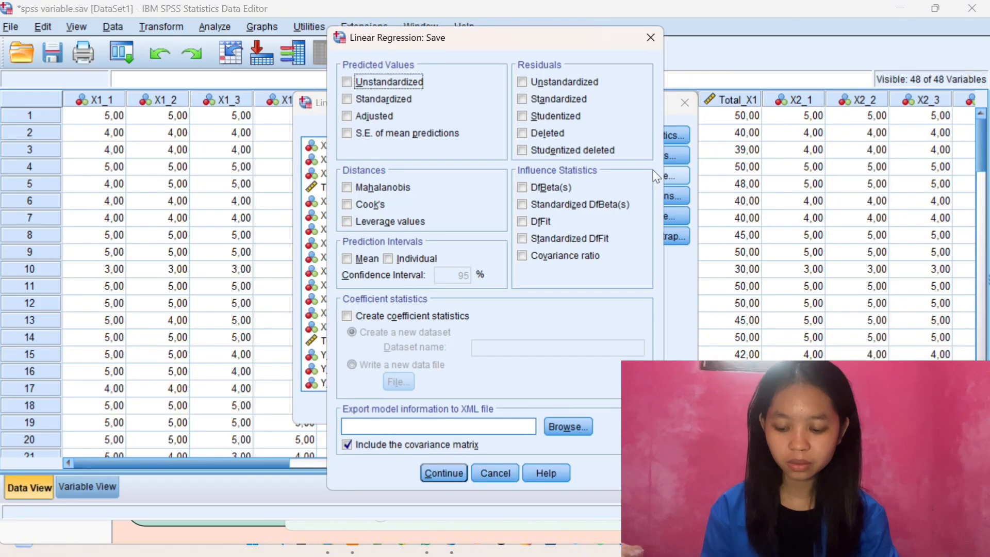
left_click(564, 87)
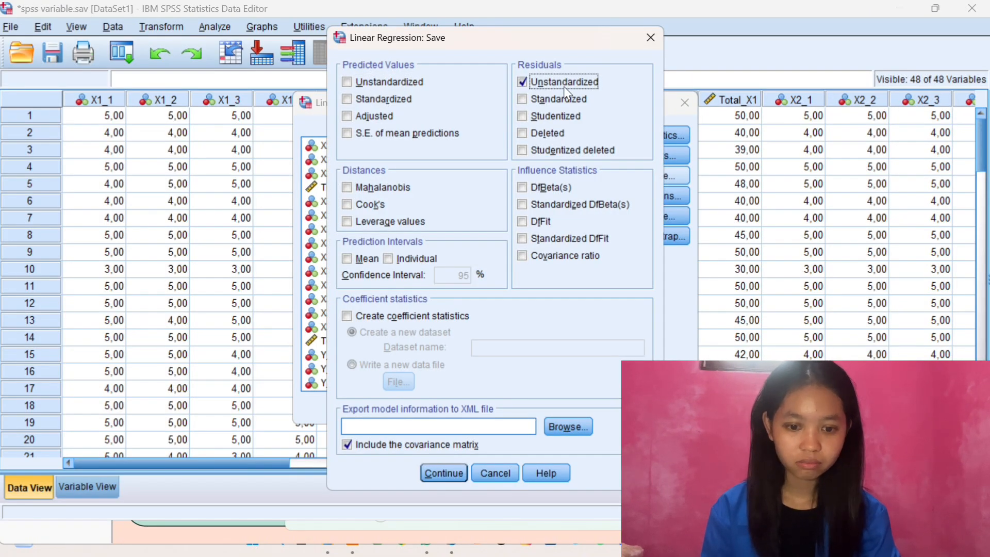
left_click(434, 474)
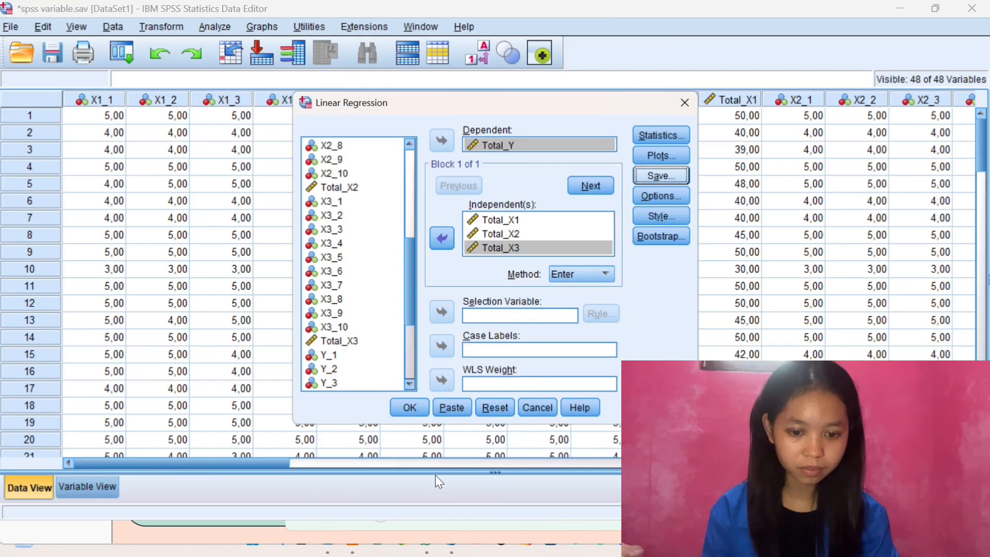
left_click(410, 407)
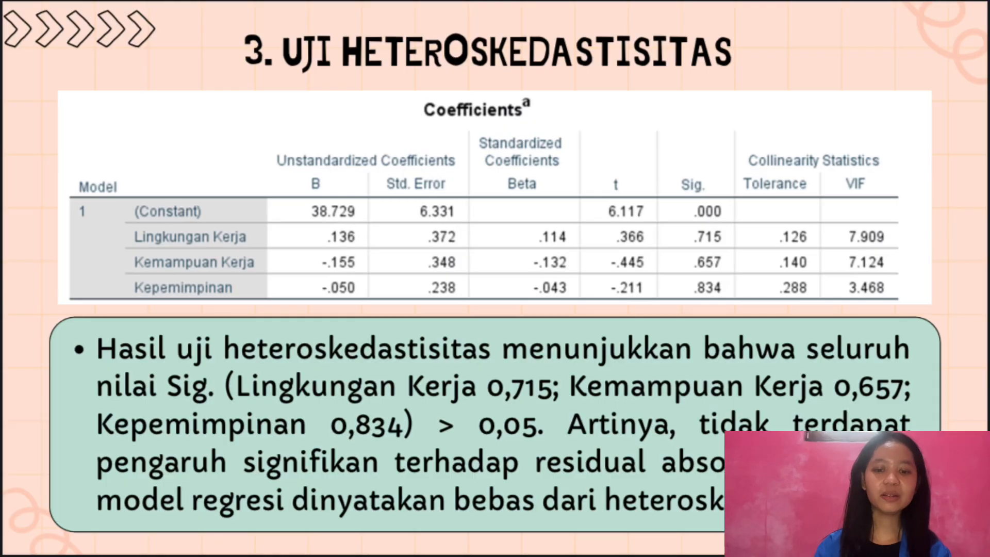
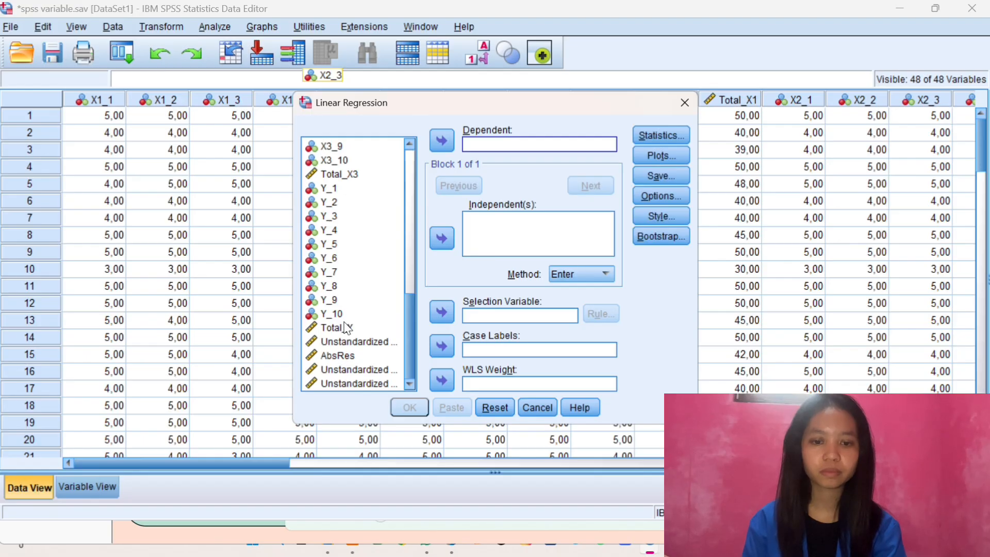
Set Total_Y as the dependent variable and Total_X1, Total_X2 and Total_X3 as the independent variables of the linear regression
left_click(347, 328)
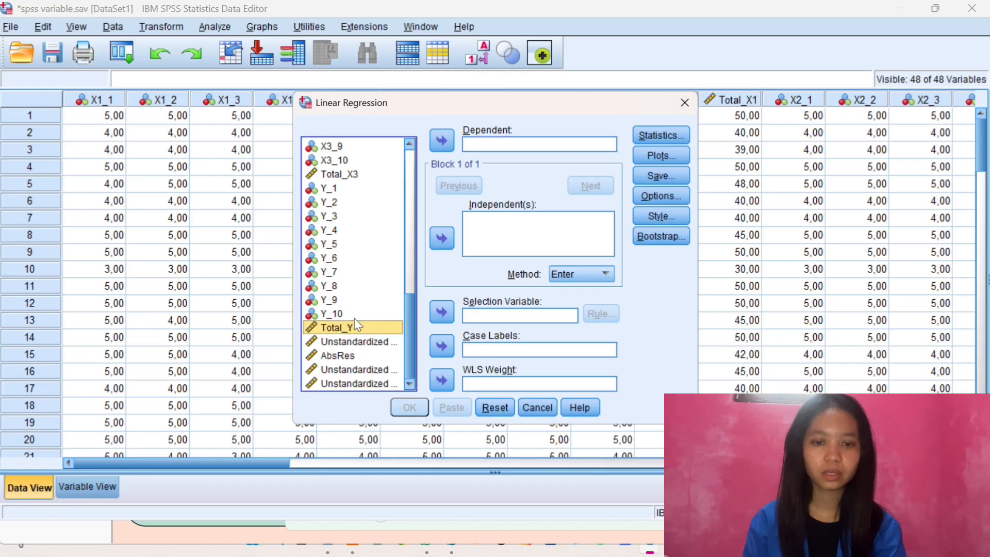
left_click(446, 140)
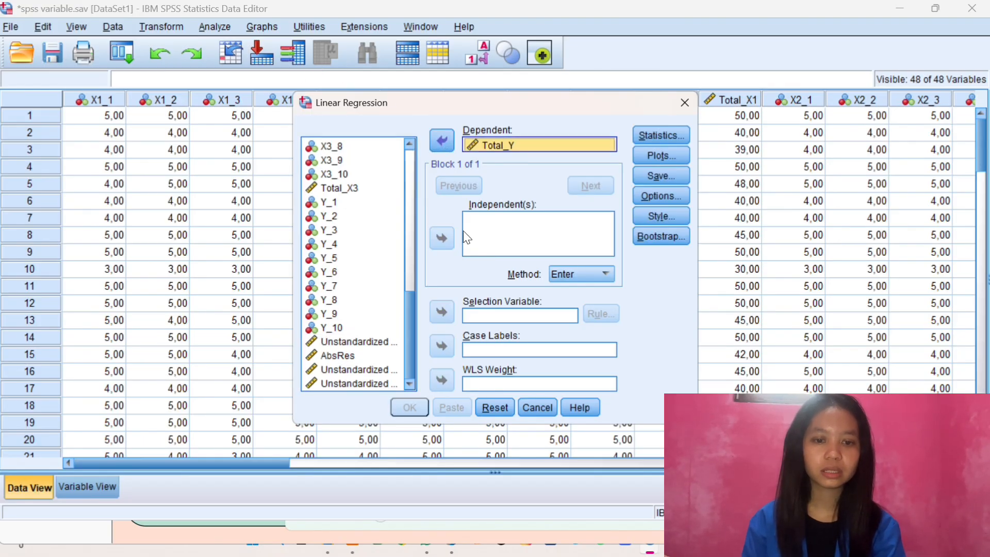
left_click(339, 286)
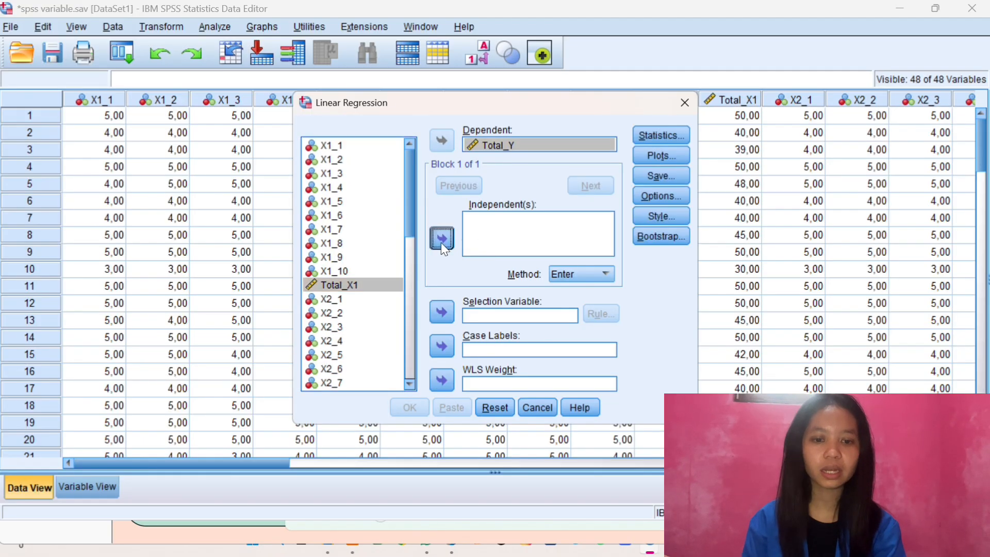
left_click(443, 242)
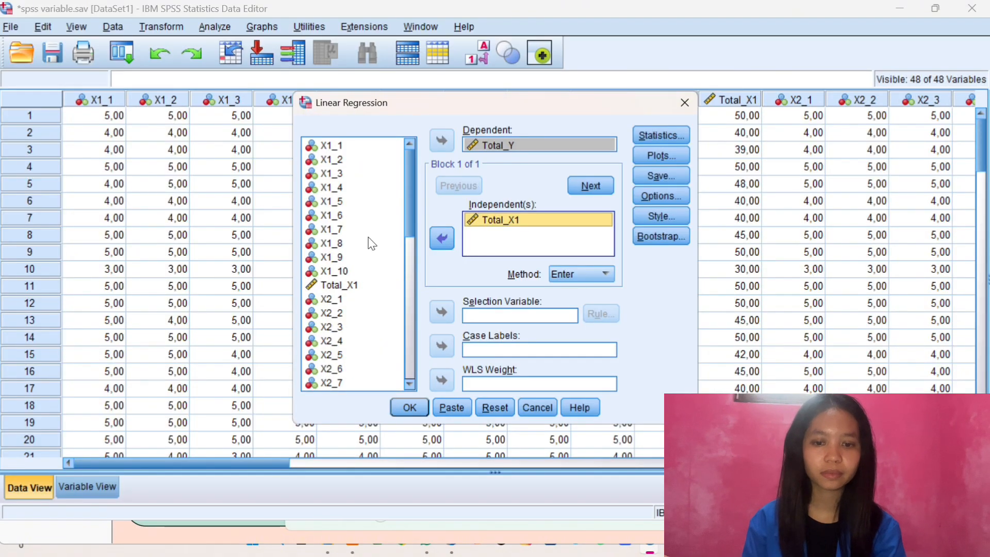
scroll(345, 294, "down", 3)
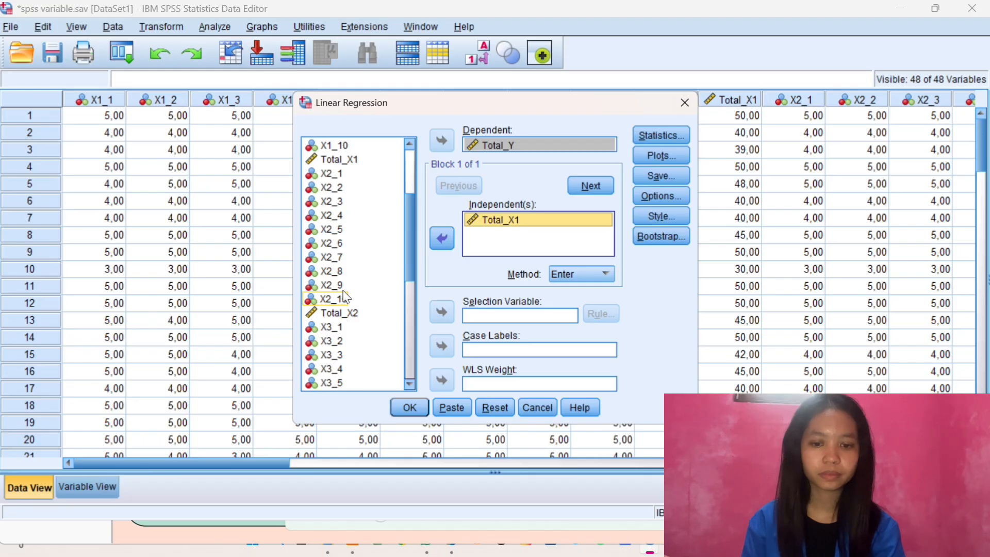
left_click(356, 312)
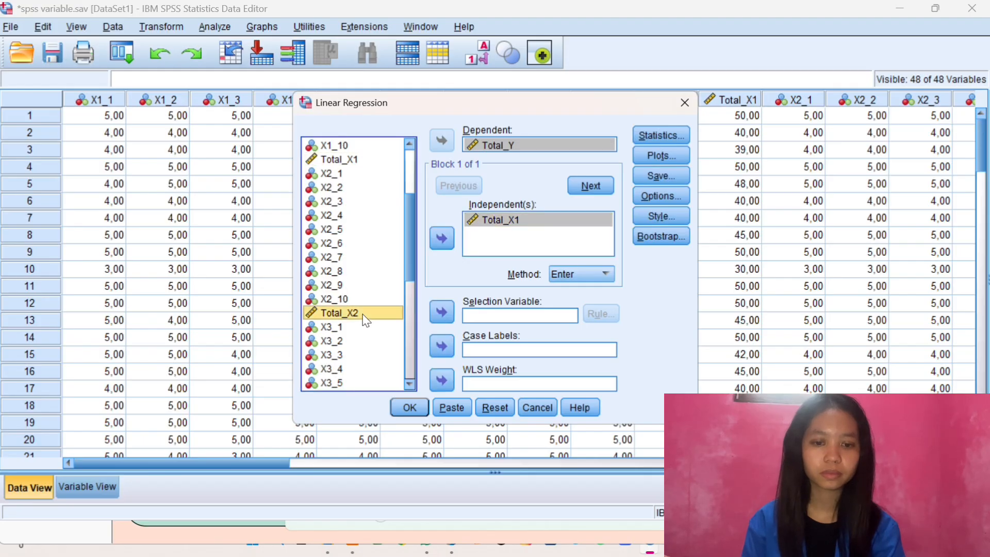
left_click(443, 238)
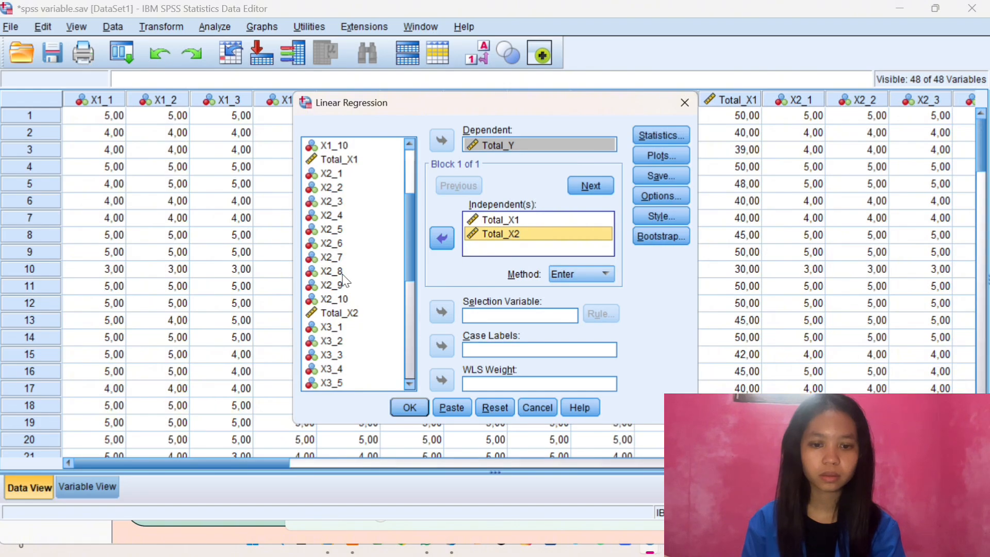
scroll(341, 338, "down", 1)
scroll(340, 338, "down", 2)
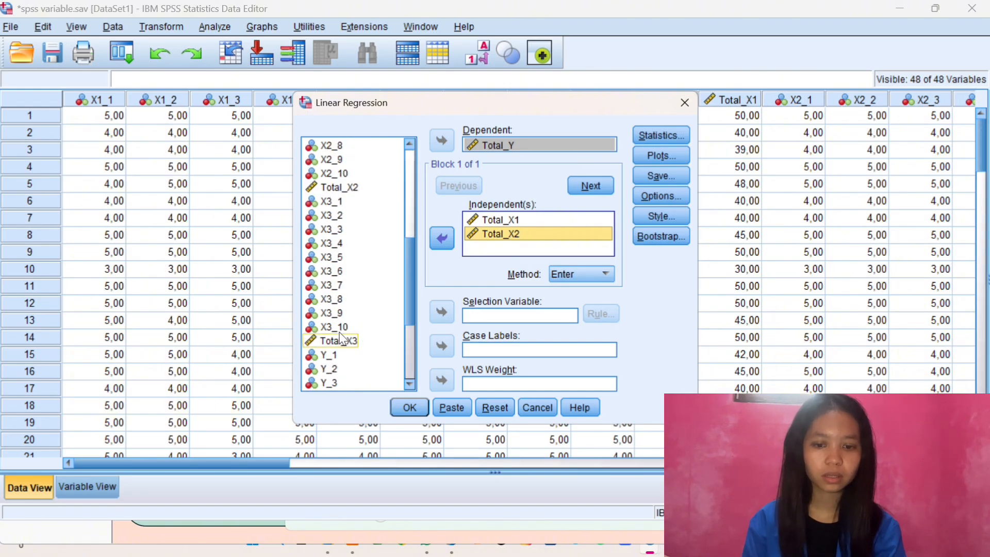
left_click(340, 341)
left_click(444, 242)
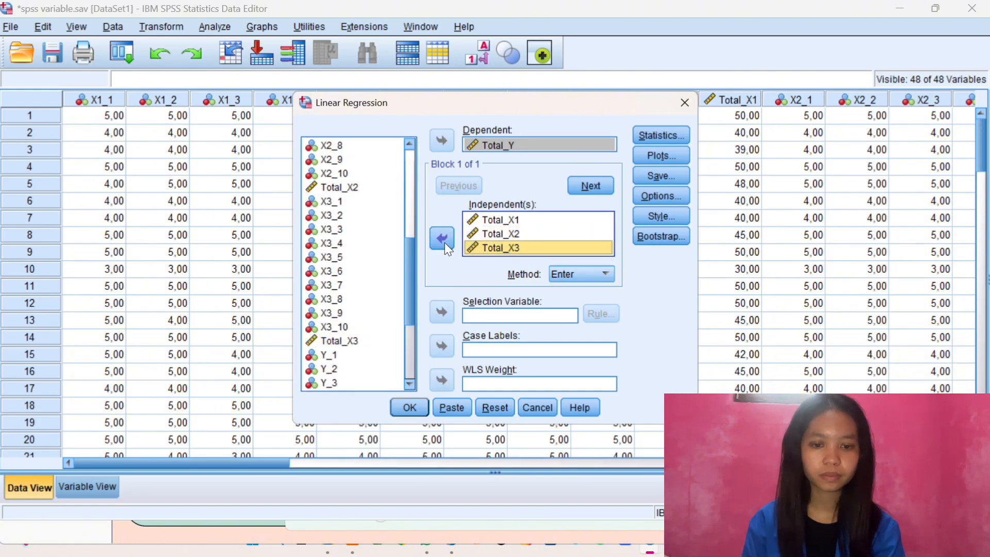
left_click(445, 242)
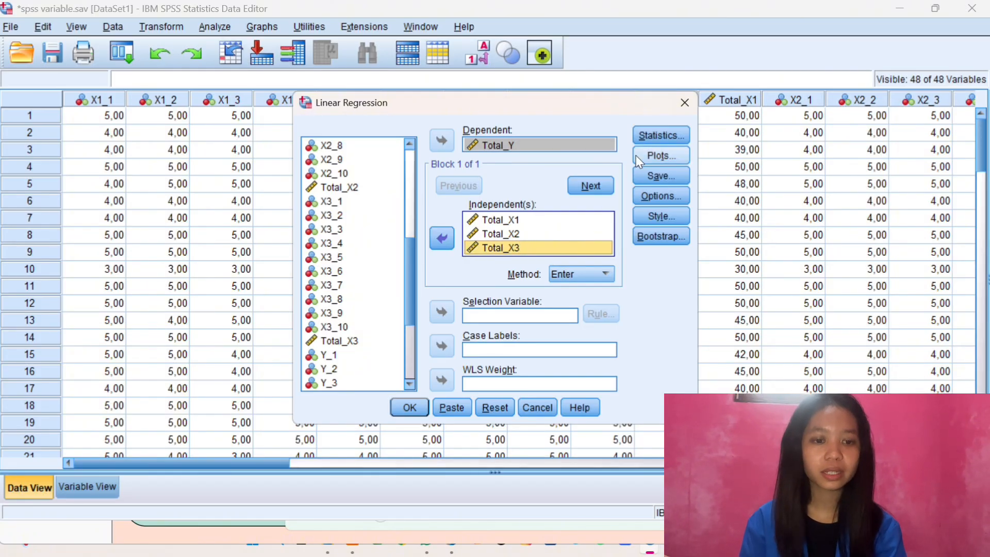
Include R squared change, the covariance matrix and the Durbin-Watson residual test in the regression statistics
left_click(660, 137)
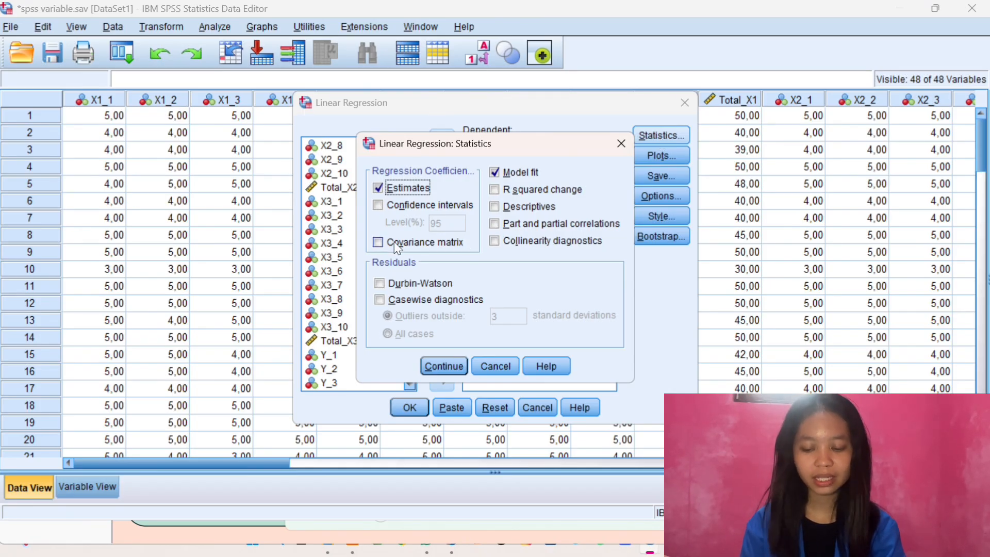
left_click(500, 197)
left_click(380, 243)
left_click(380, 284)
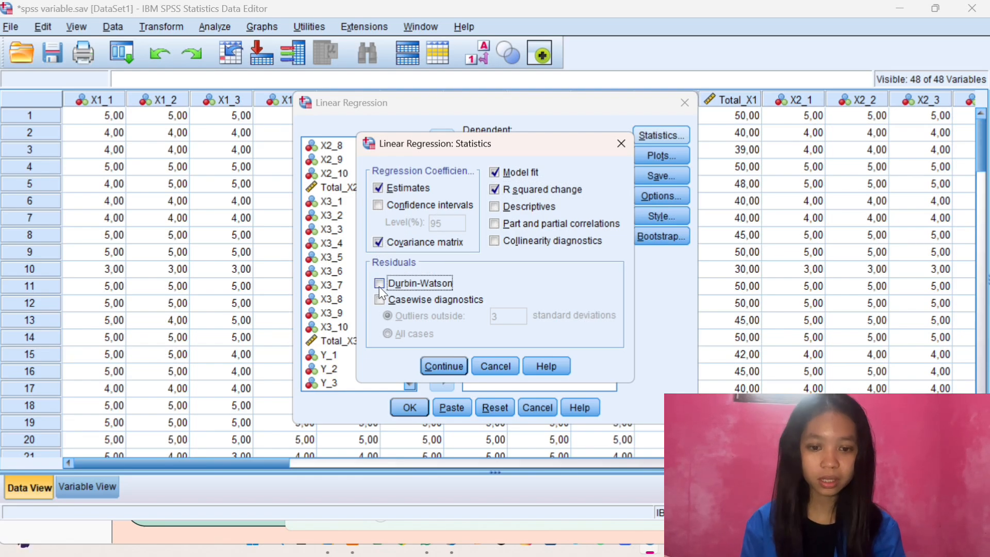
left_click(451, 368)
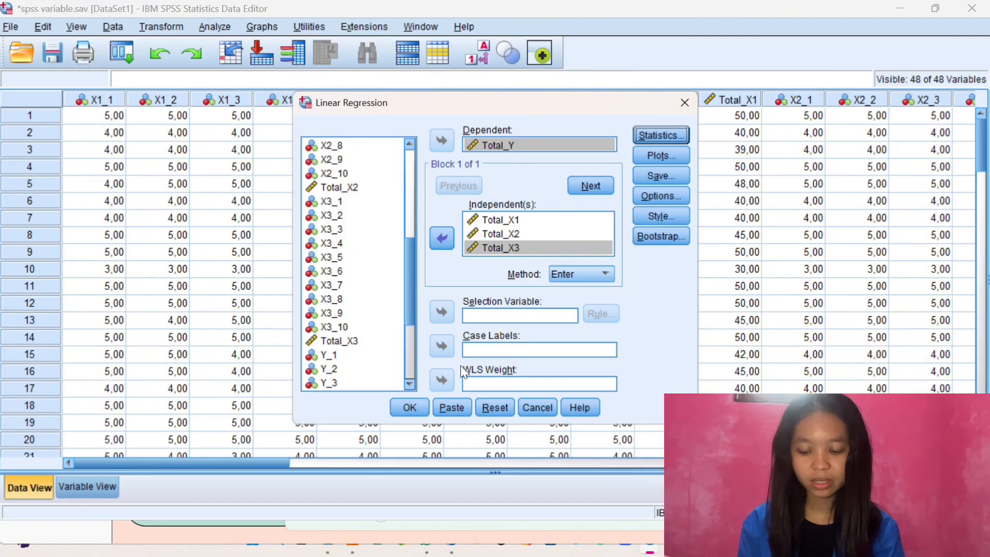
Define the residual scatter plot with *ZPRED on the Y axis and *SRESID on the X axis
left_click(654, 150)
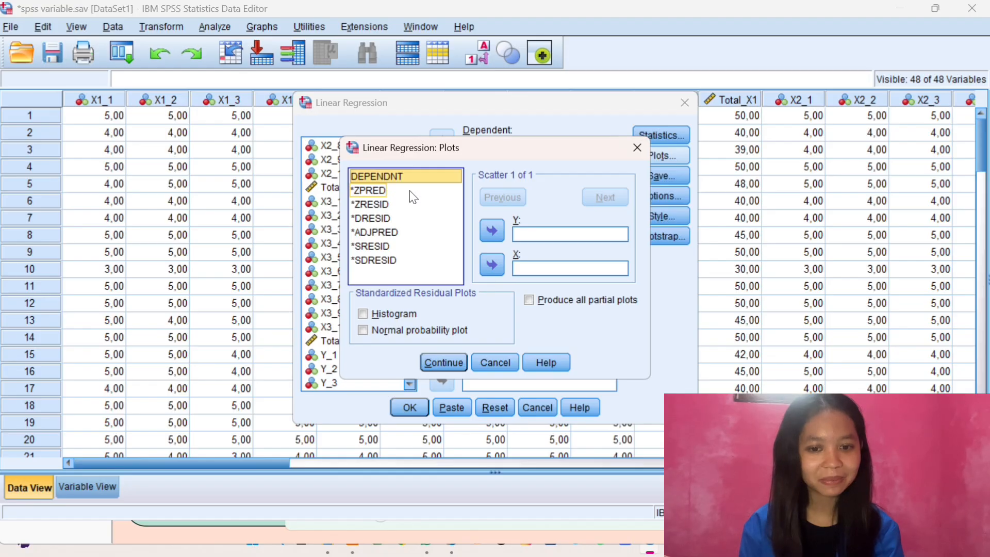
left_click(386, 193)
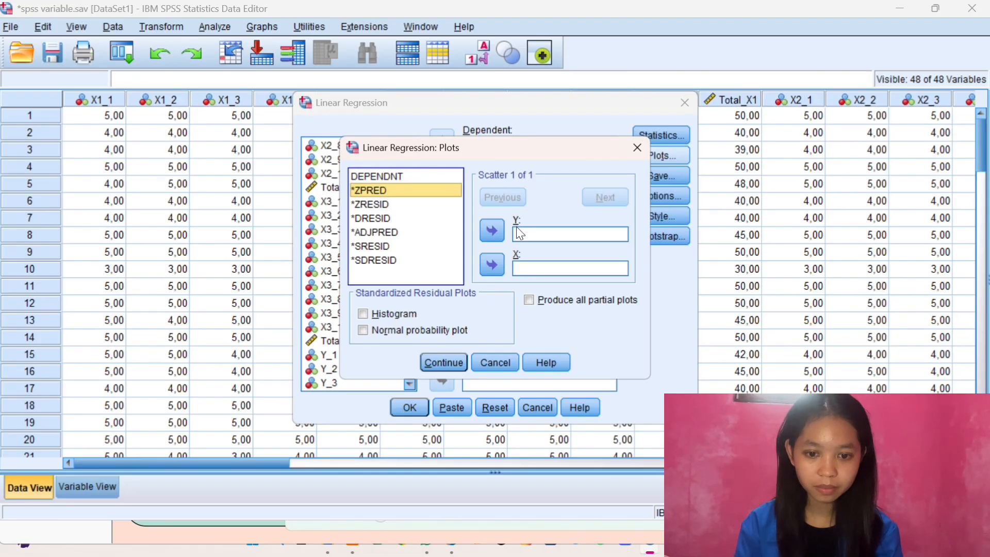
left_click(492, 232)
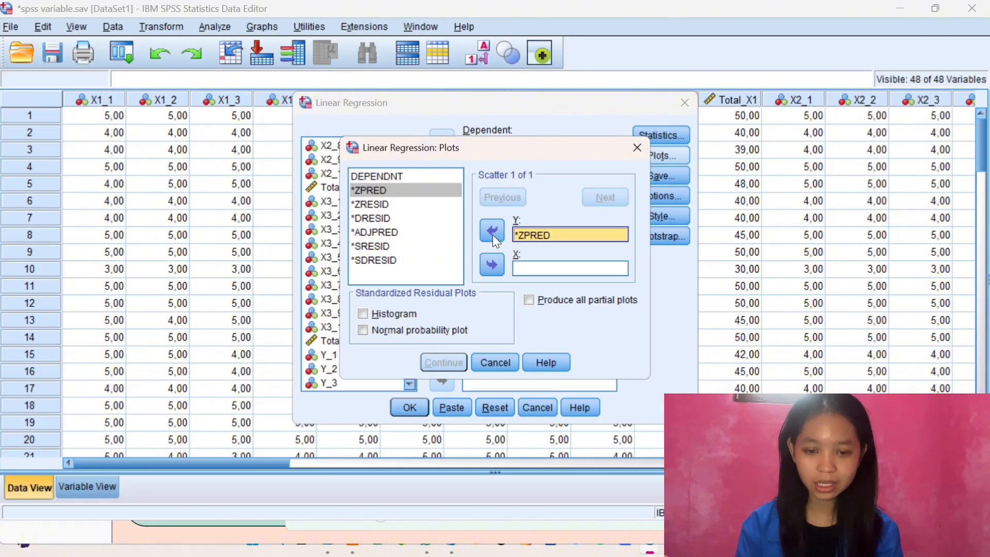
left_click(407, 247)
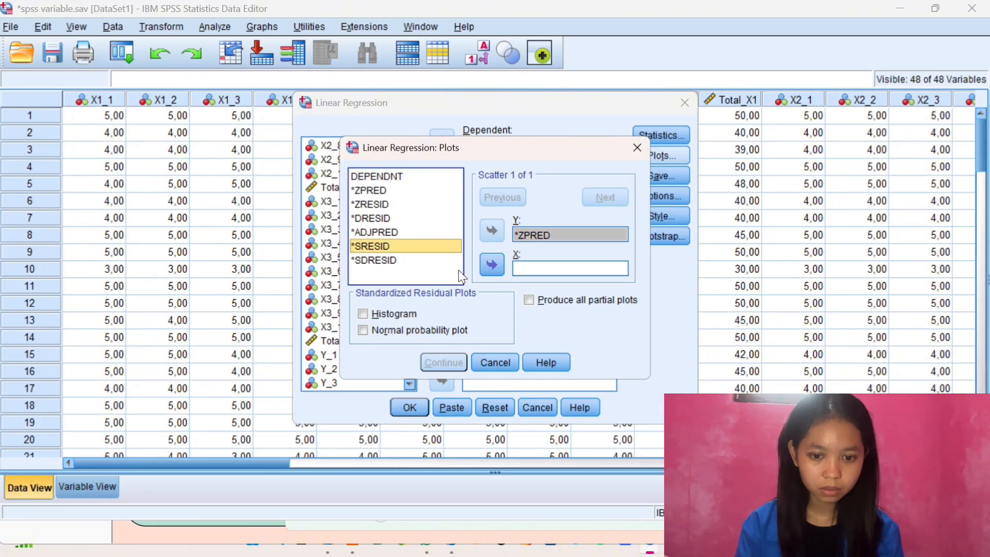
left_click(485, 268)
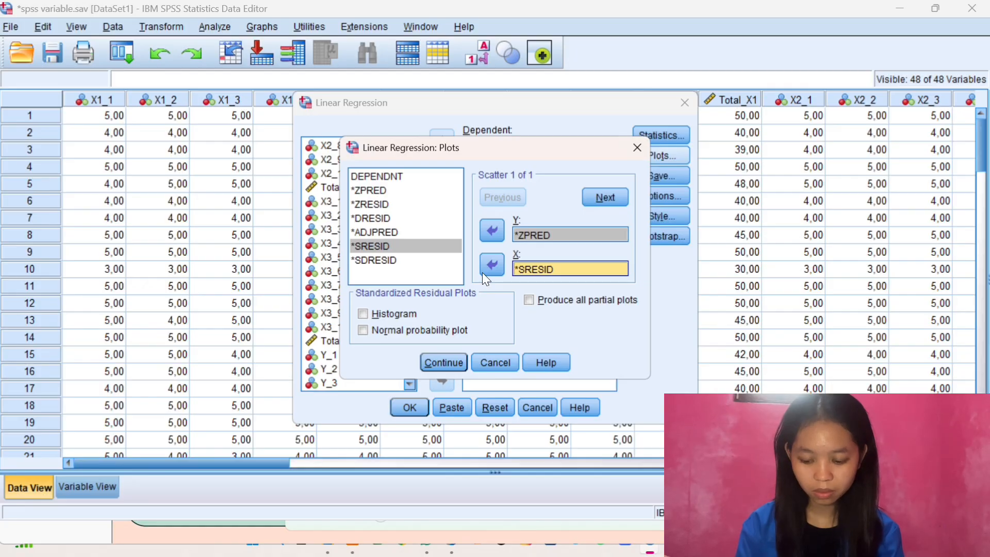
Request the histogram and the normal probability plot of the standardized residuals
left_click(404, 316)
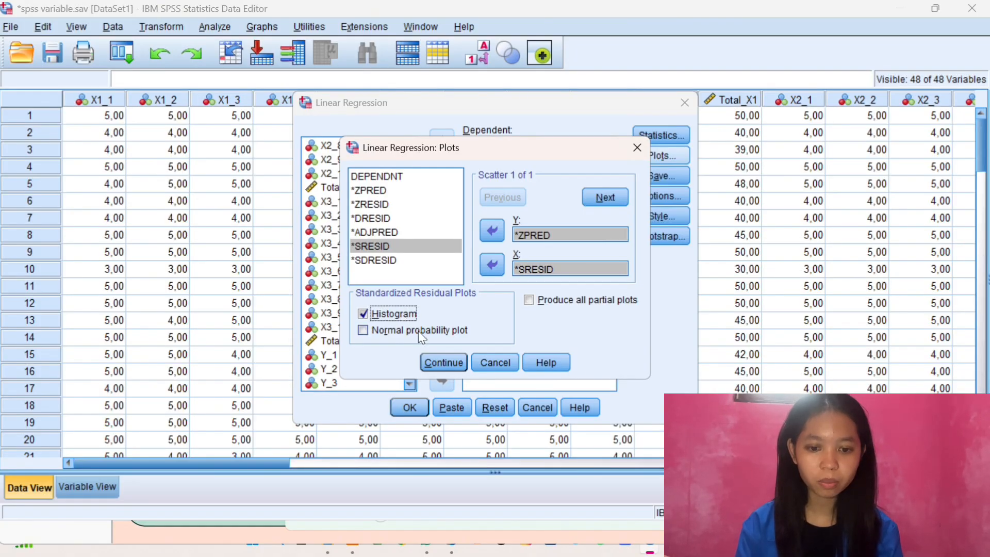
left_click(438, 333)
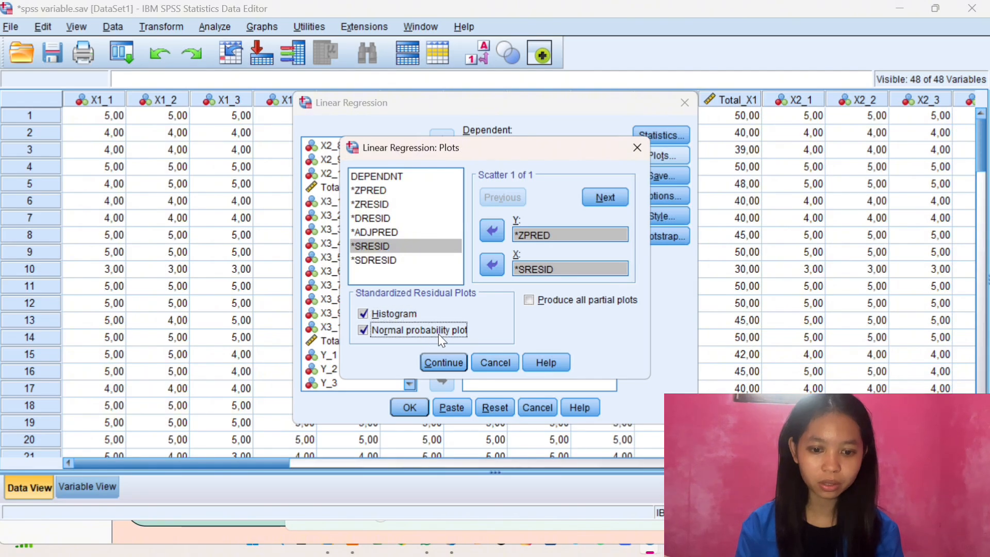
left_click(444, 363)
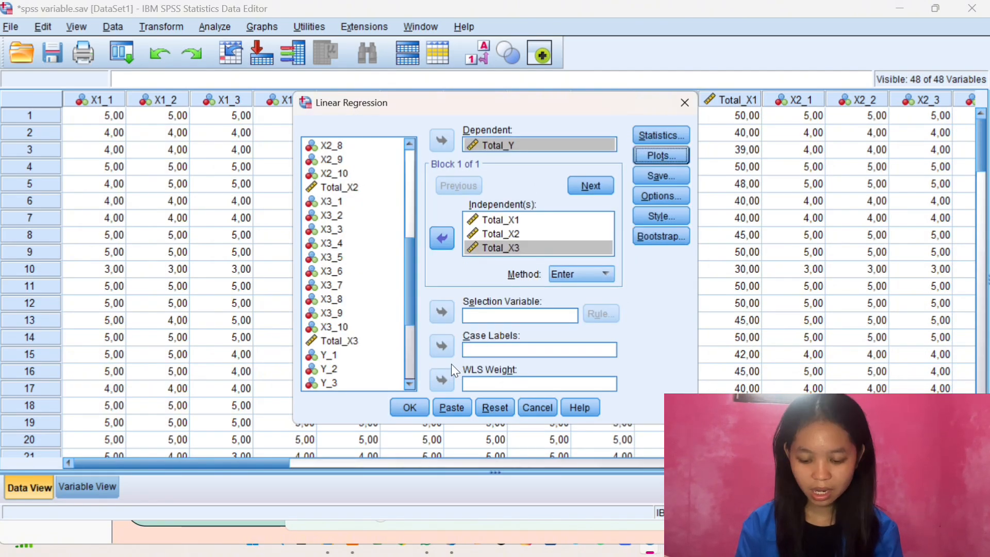
Save the unstandardized residuals as a new variable and run the regression
left_click(654, 174)
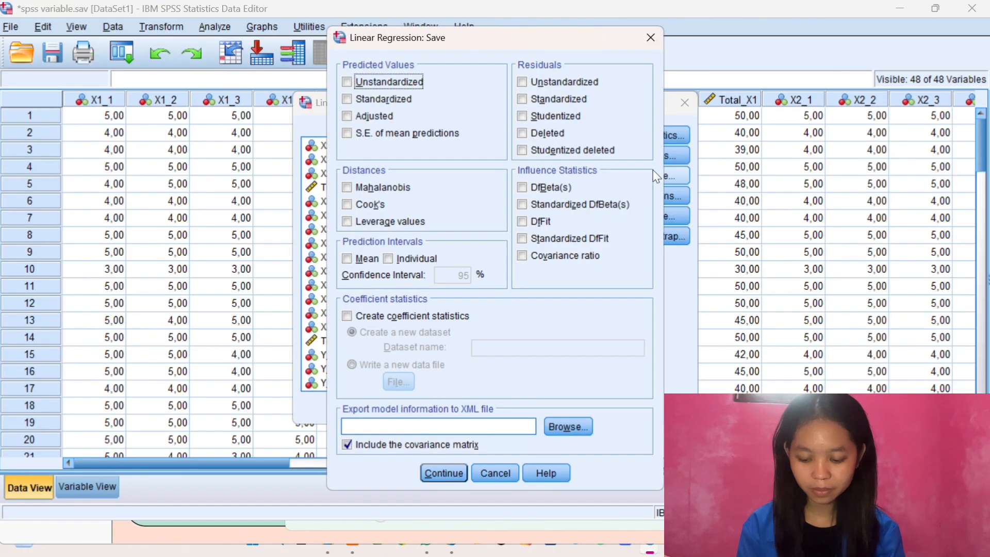
left_click(522, 81)
left_click(435, 475)
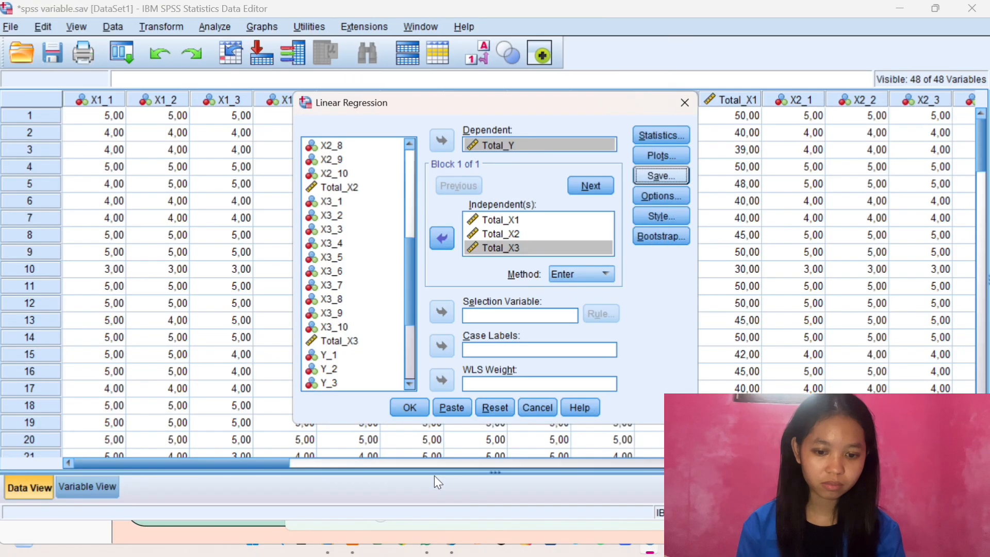
left_click(409, 407)
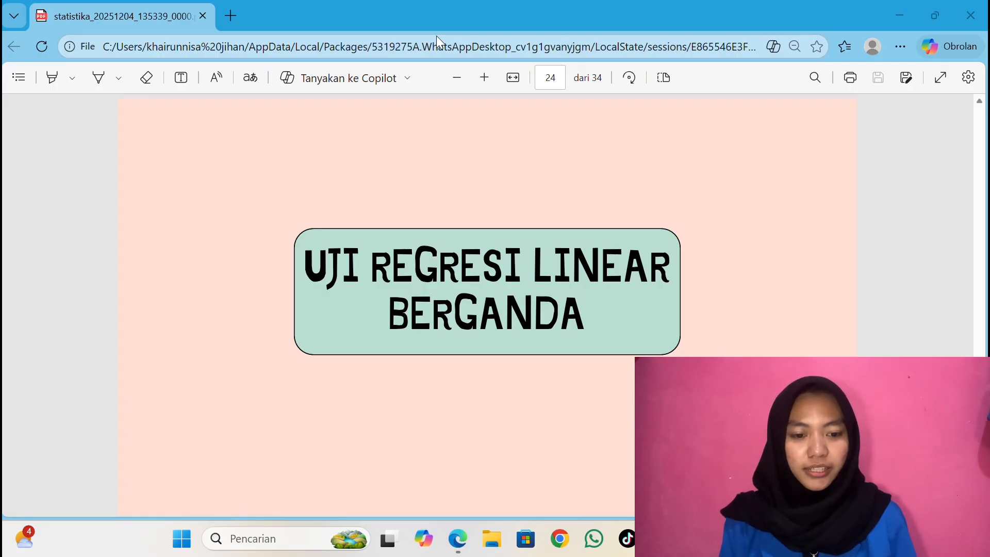
Switch to the SPSS Data Editor and start a linear regression with Total_Y as the dependent variable
left_click(617, 468)
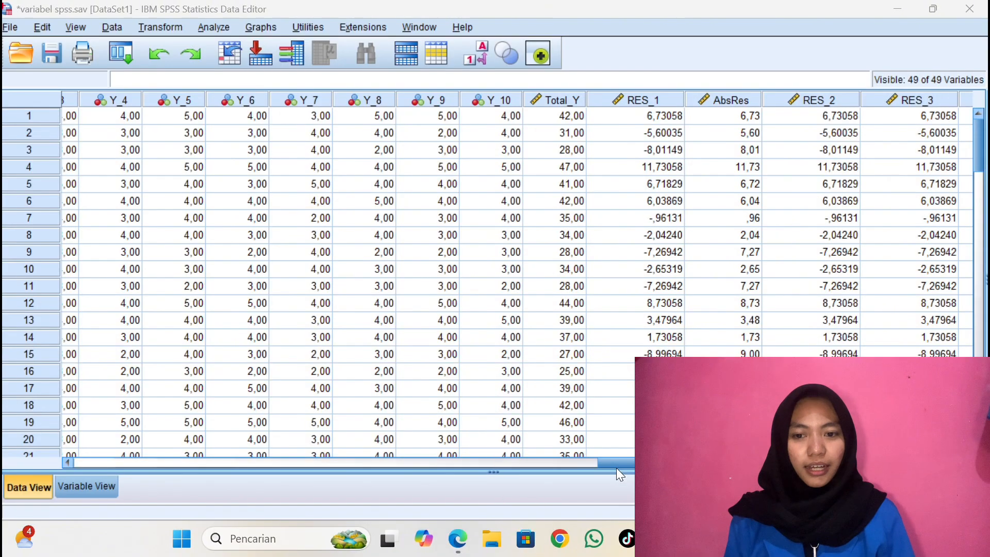
left_click(215, 27)
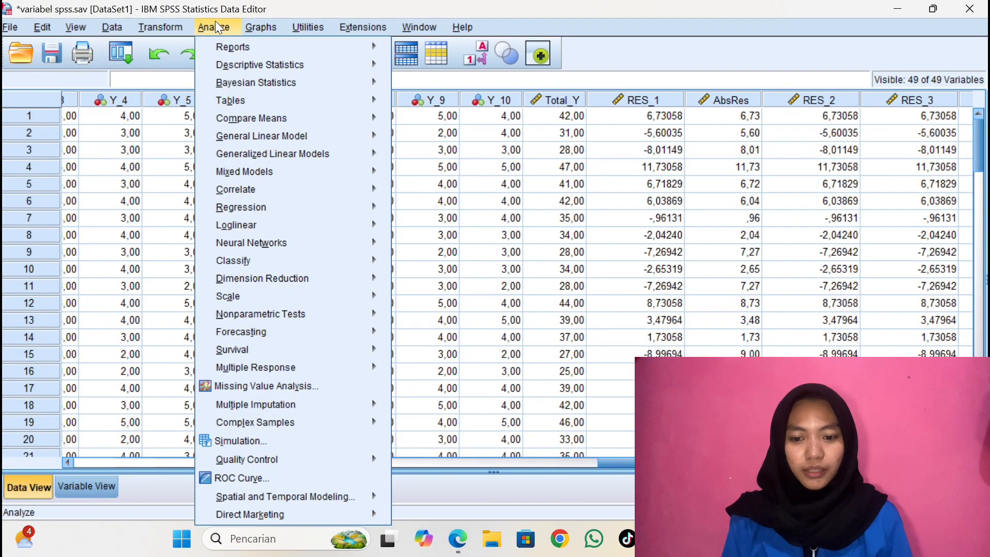
mouse_move(387, 223)
left_click(403, 228)
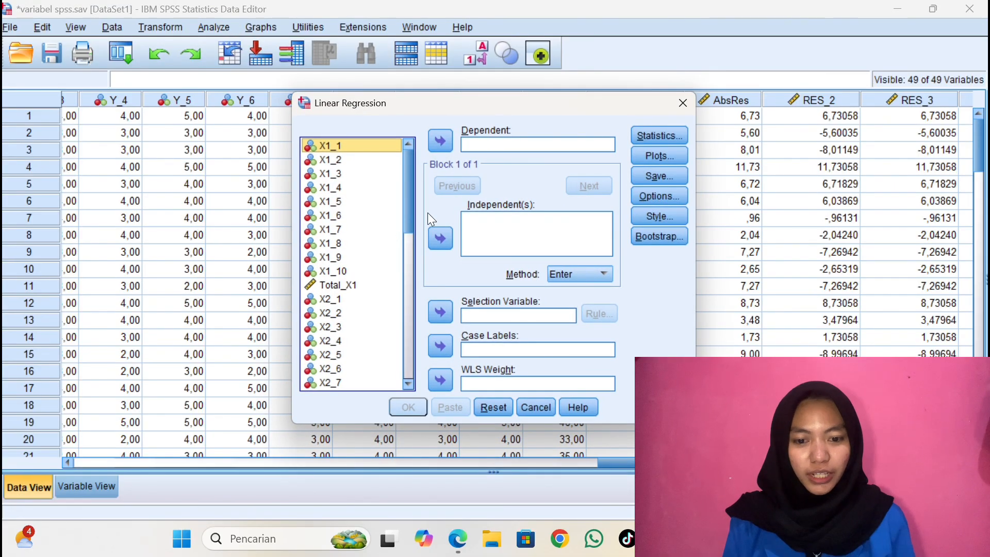
left_click_drag(408, 210, 405, 342)
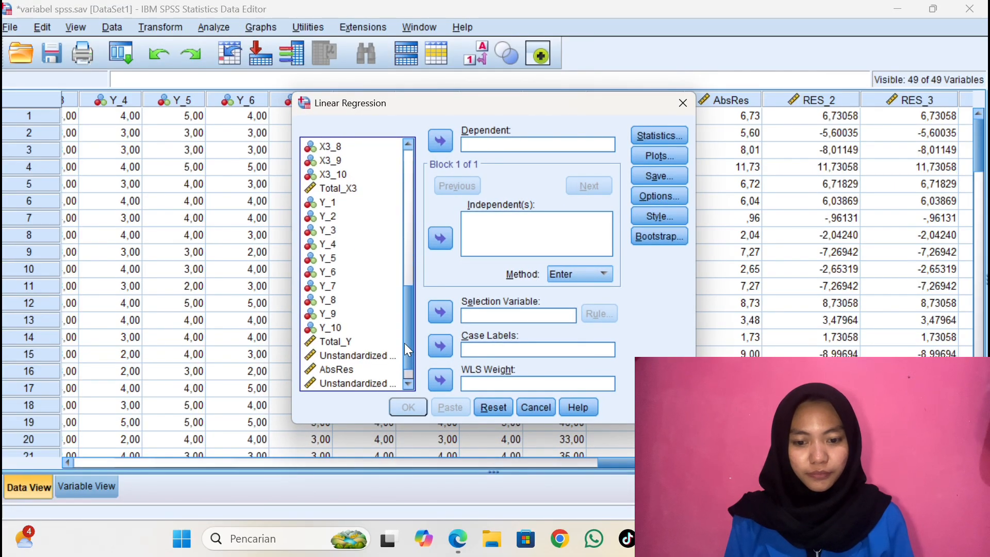
left_click(383, 340)
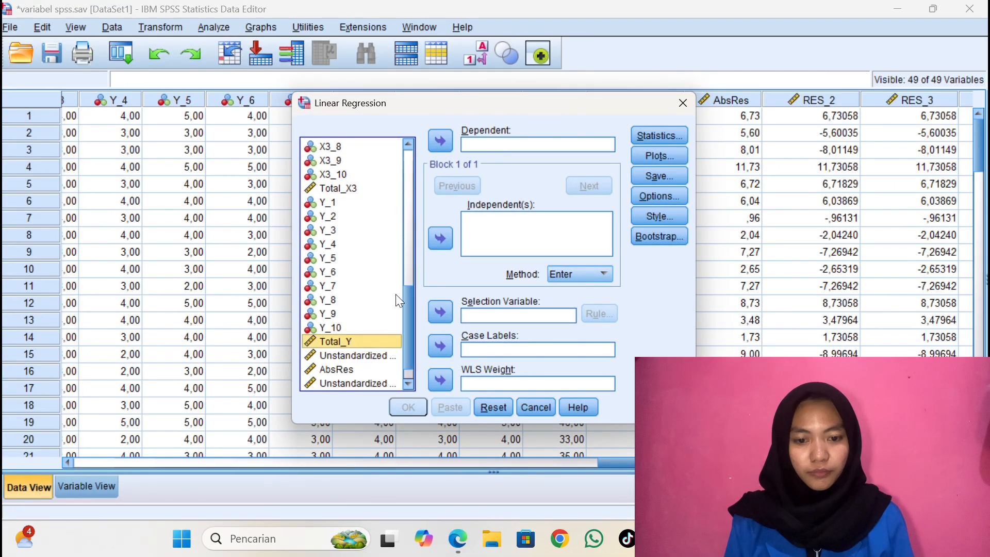
left_click(442, 143)
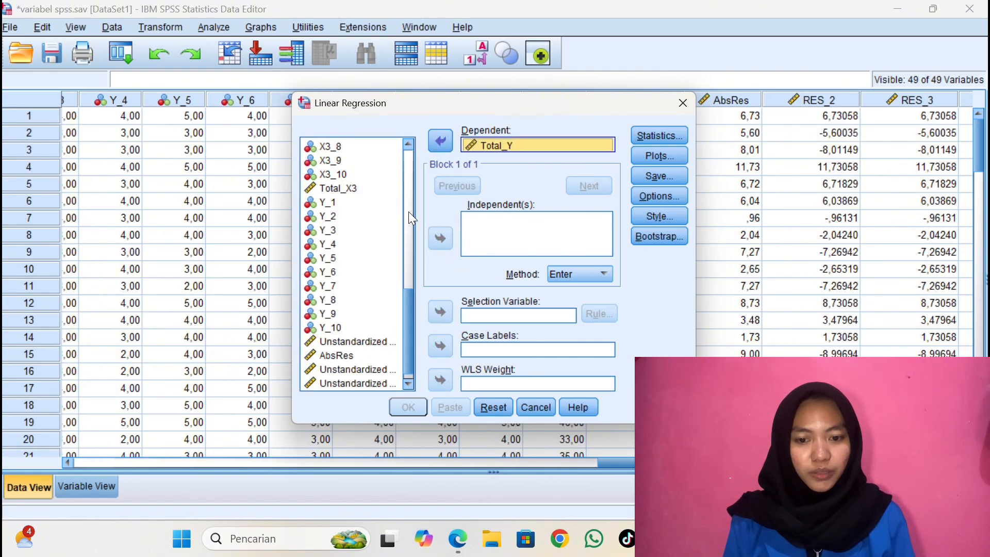
Add Total_X1, Total_X2 and Total_X3 as the independent variables of the multiple linear regression
left_click_drag(408, 323, 408, 198)
left_click(340, 274)
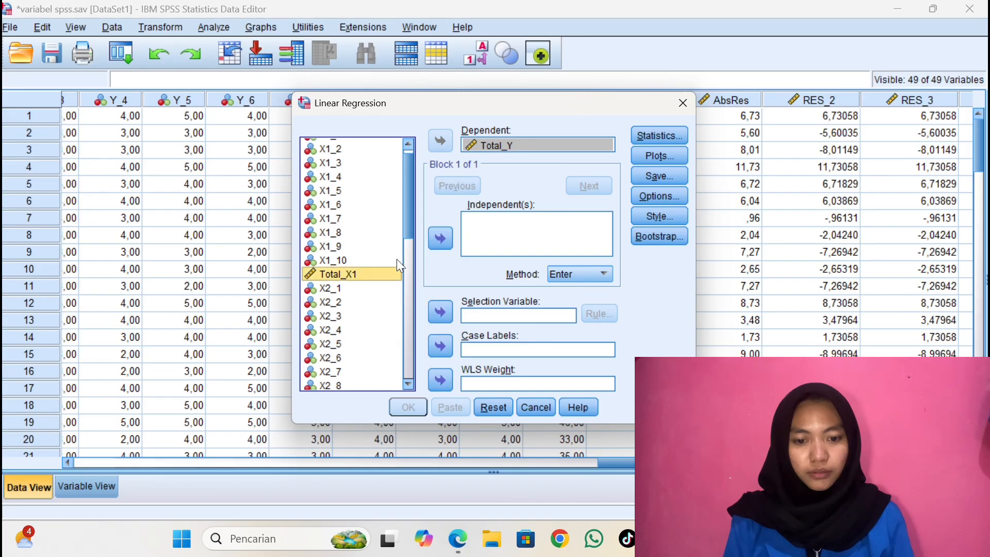
left_click(436, 239)
left_click_drag(411, 233, 407, 260)
left_click(389, 292)
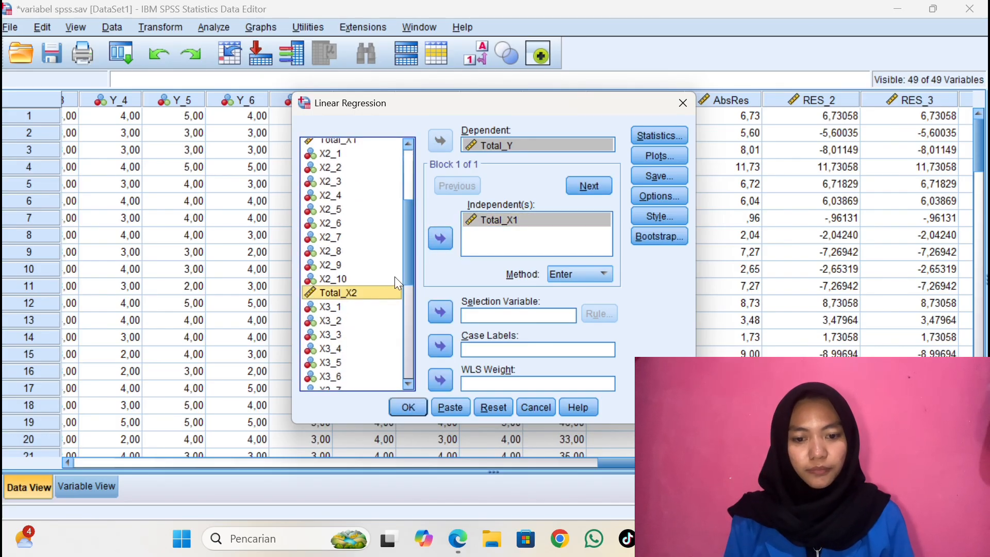
left_click(444, 236)
left_click_drag(404, 257, 397, 307)
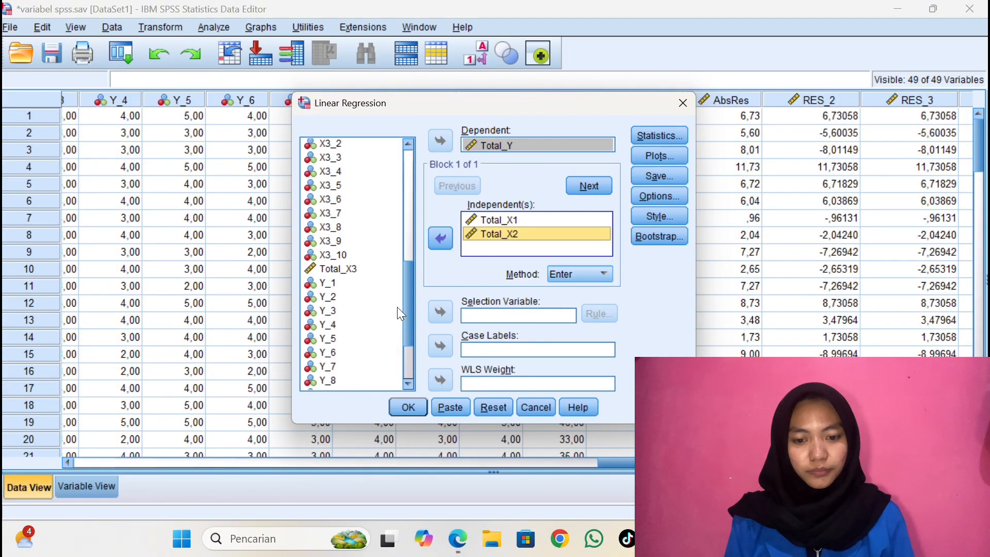
left_click(375, 270)
left_click(441, 237)
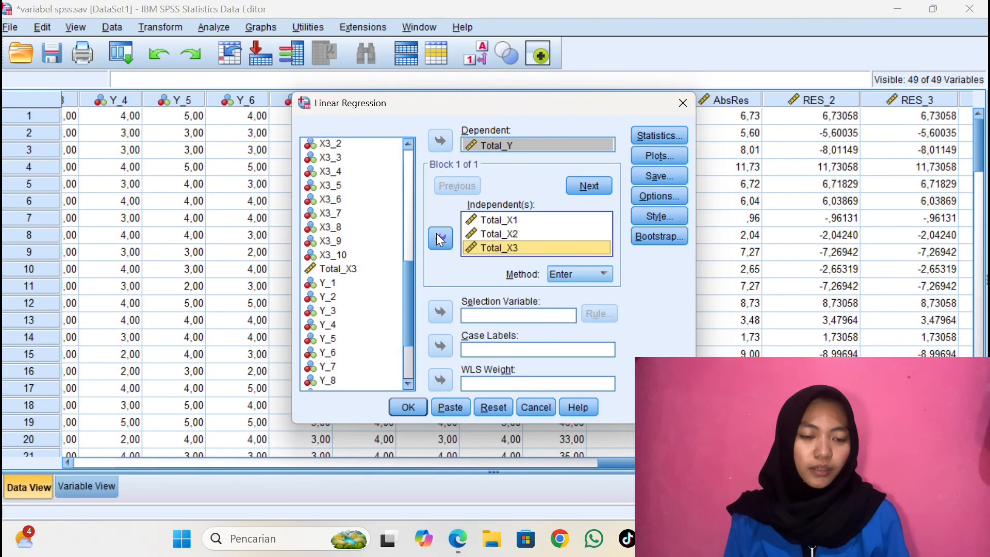
Add the covariance matrix, R squared change, collinearity diagnostics and Durbin-Watson to the regression statistics
left_click(669, 135)
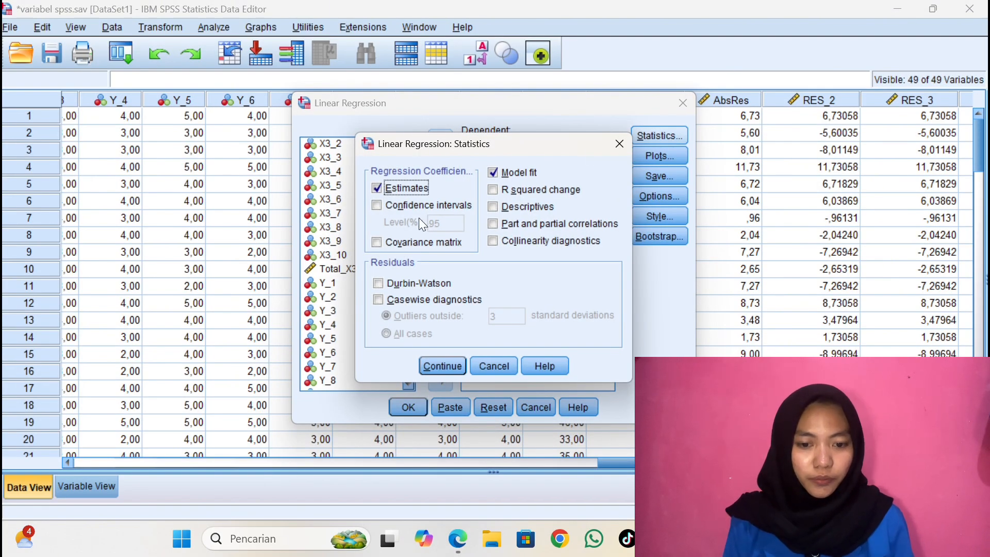
left_click(376, 243)
left_click(492, 190)
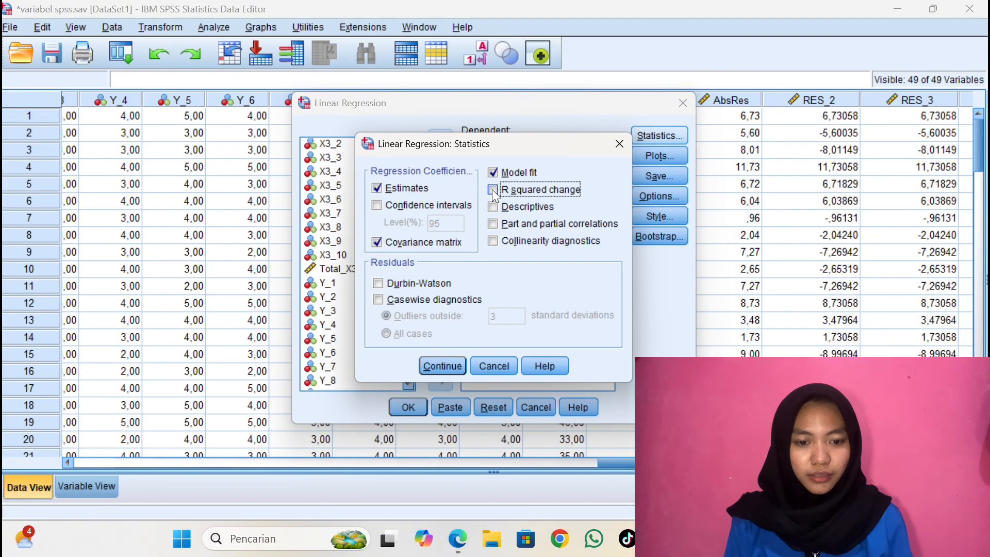
left_click(494, 241)
left_click(379, 284)
left_click(433, 365)
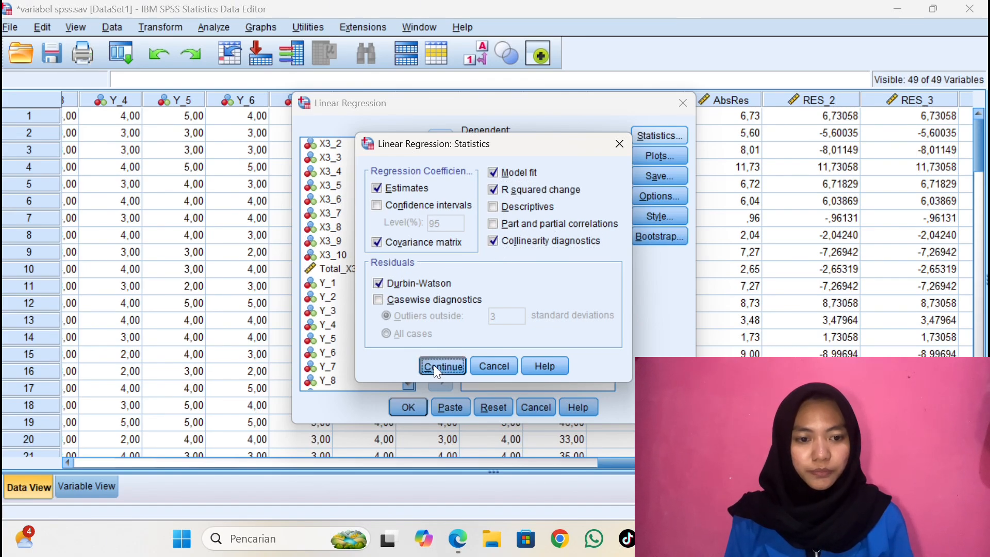
Set up a residual scatterplot with *SRESID on Y and *ZPRED on X, and include the standardized residual histogram
left_click(666, 154)
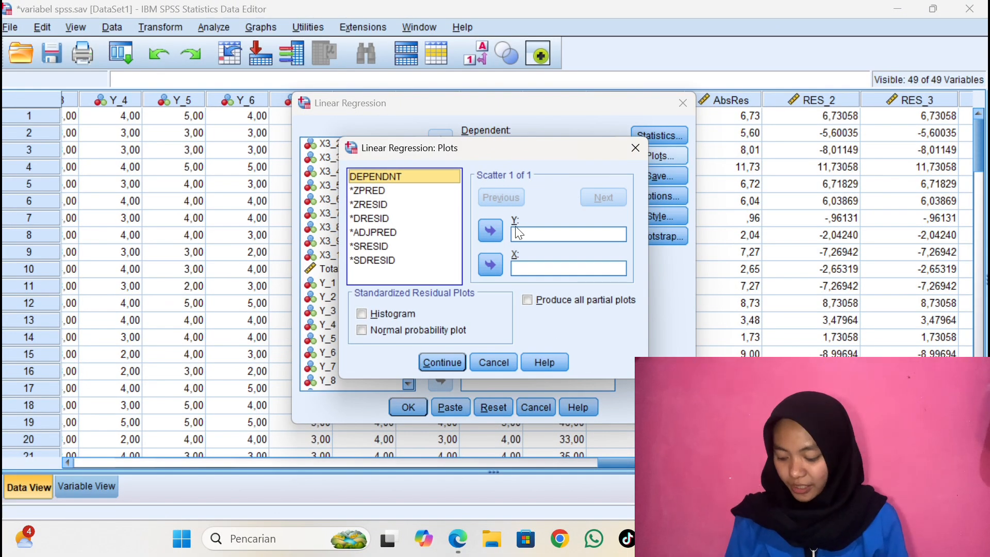
left_click(429, 246)
left_click(489, 225)
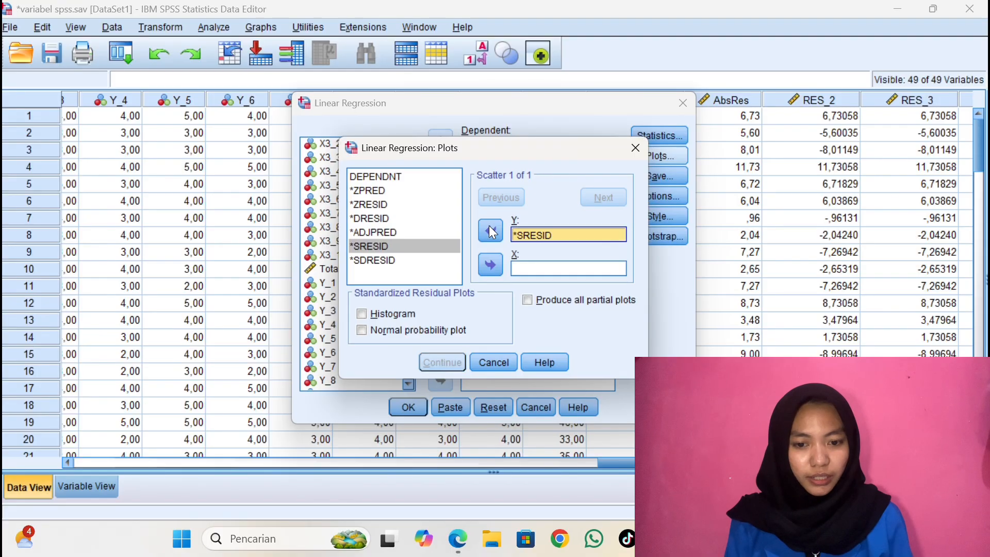
left_click(426, 188)
left_click(496, 264)
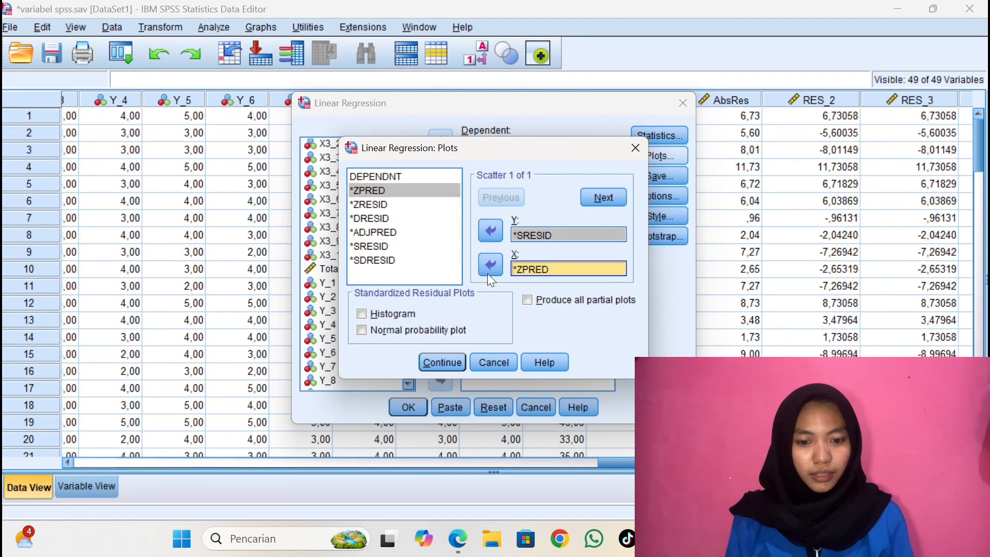
left_click(361, 315)
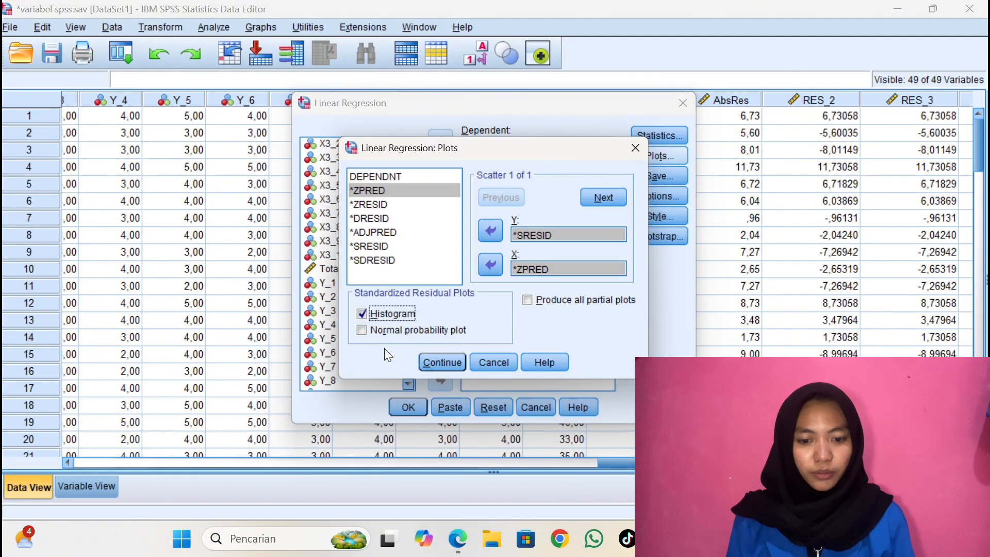
left_click(439, 362)
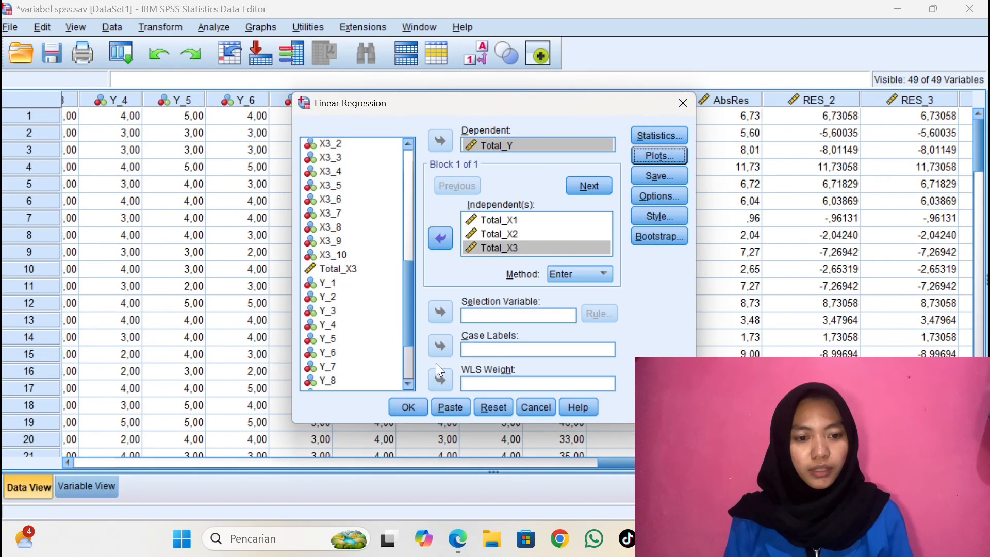
Choose to save the unstandardized residuals and run the multiple linear regression
left_click(664, 179)
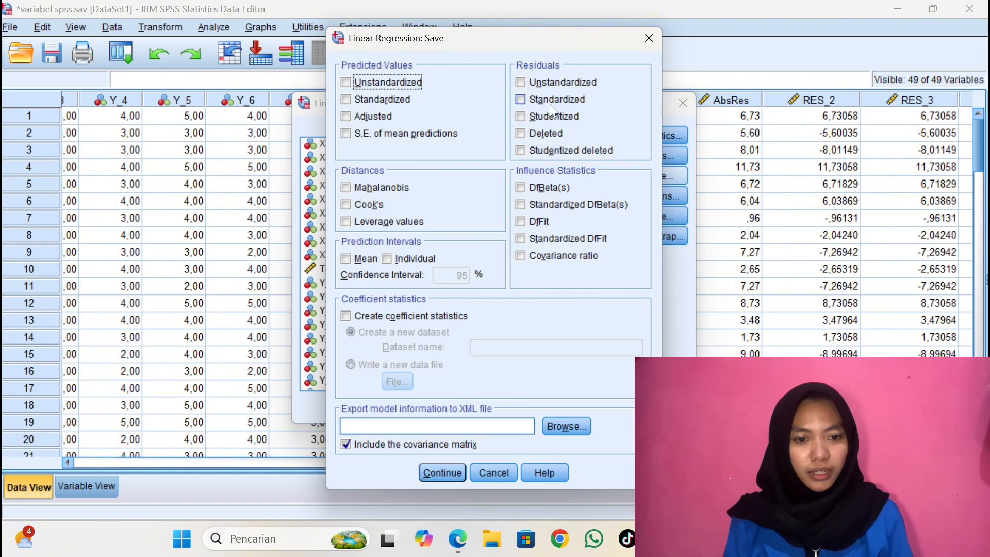
left_click(521, 82)
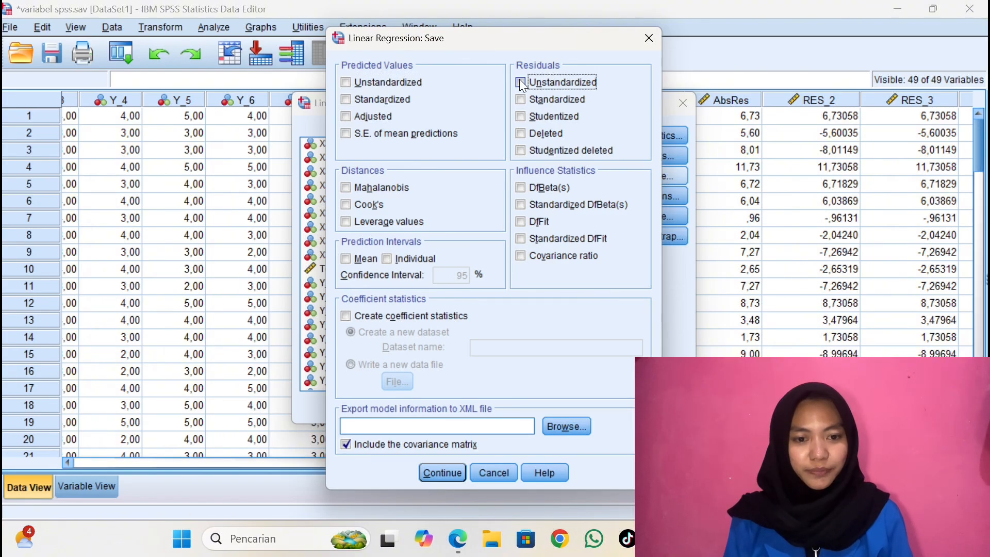
left_click(445, 478)
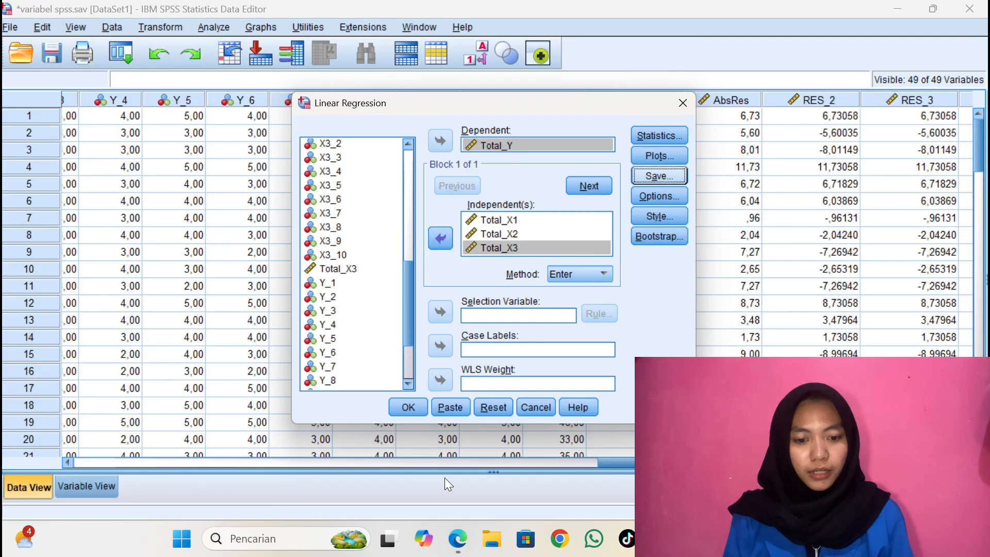
left_click(407, 408)
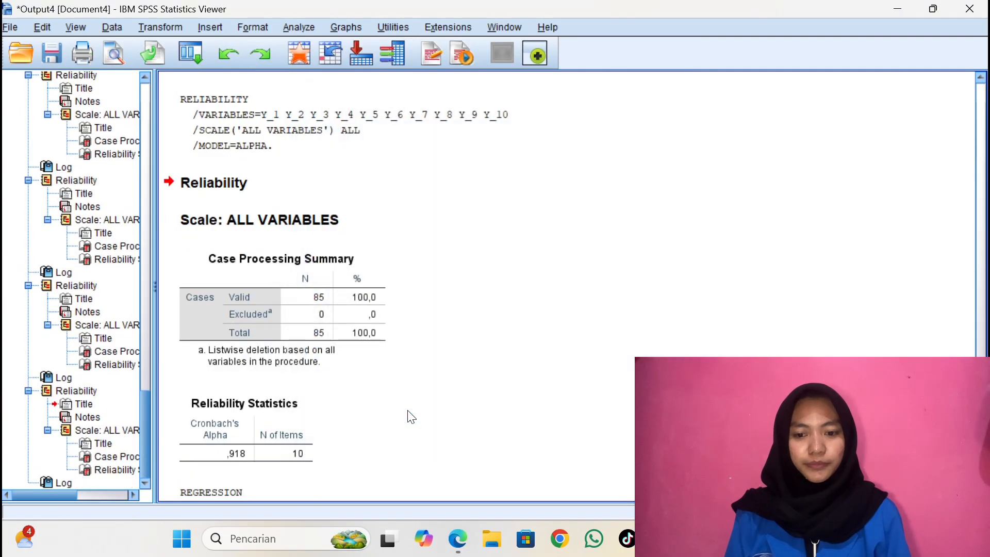